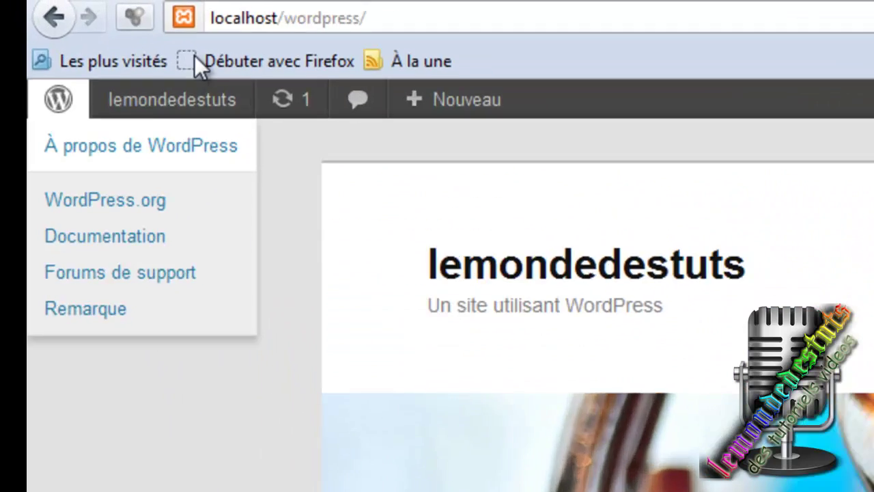
Go from the public site to its dashboard and open the page for adding extensions.
mouse_move(74, 40)
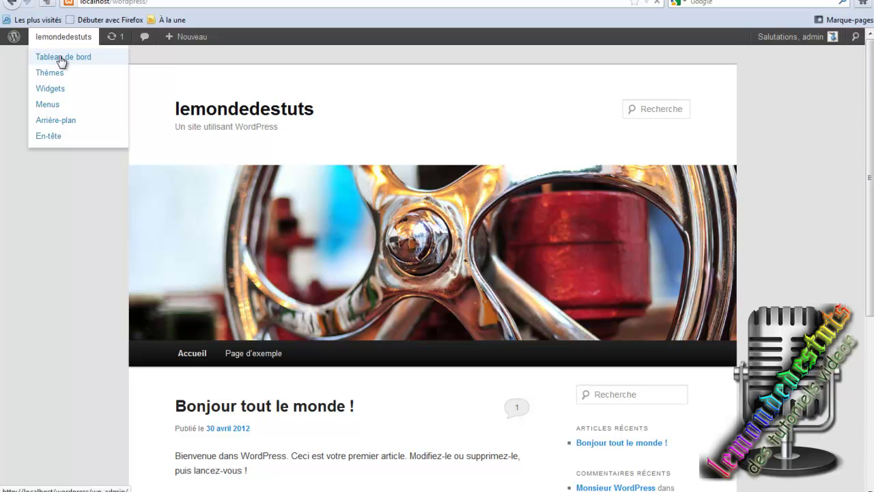
left_click(62, 61)
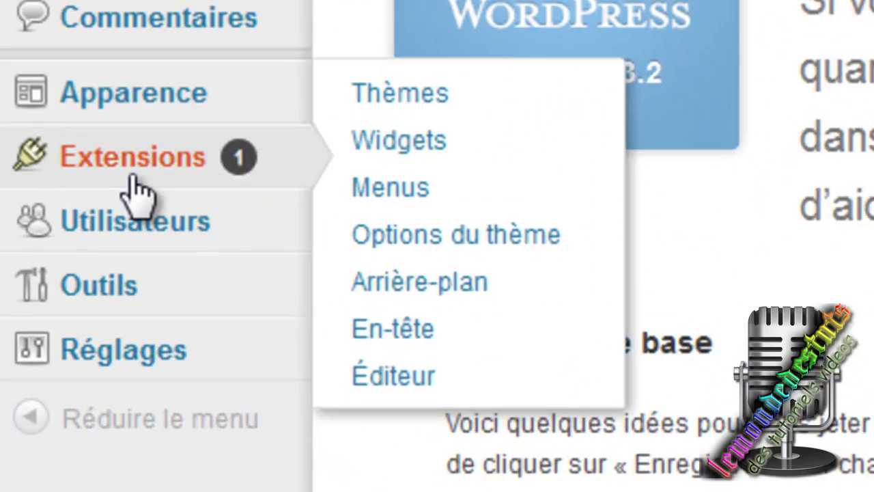
mouse_move(31, 222)
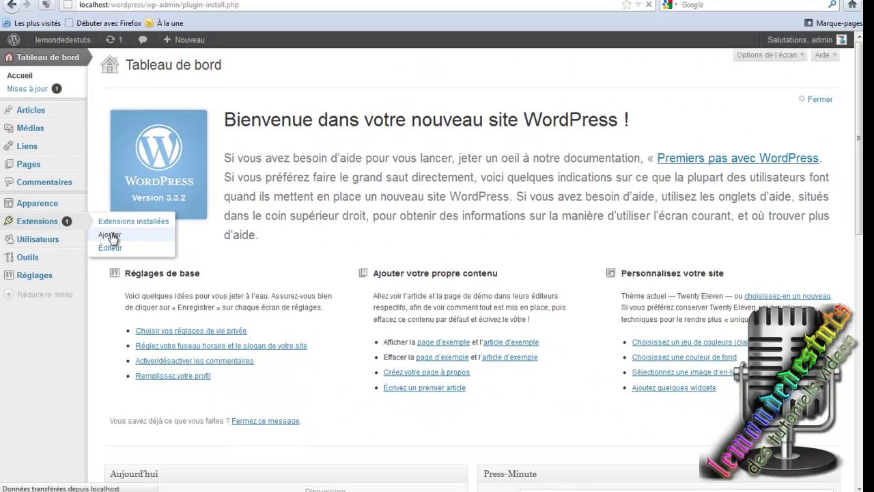
left_click(362, 209)
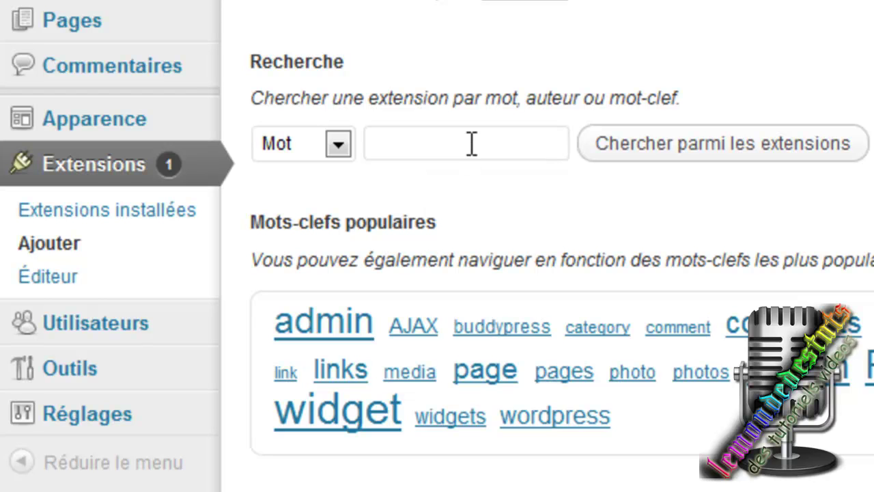
Search the available extensions for WP-FAQ, and install and activate the WP-FAQ plugin.
left_click(448, 144)
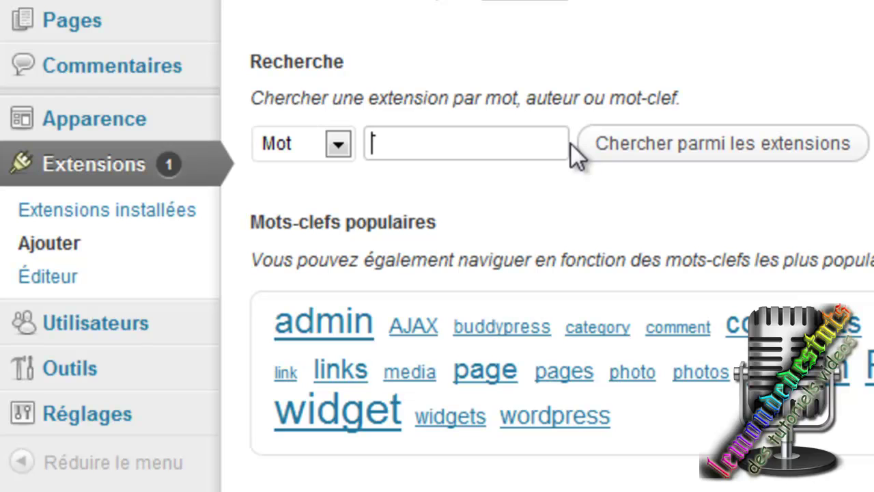
type("W")
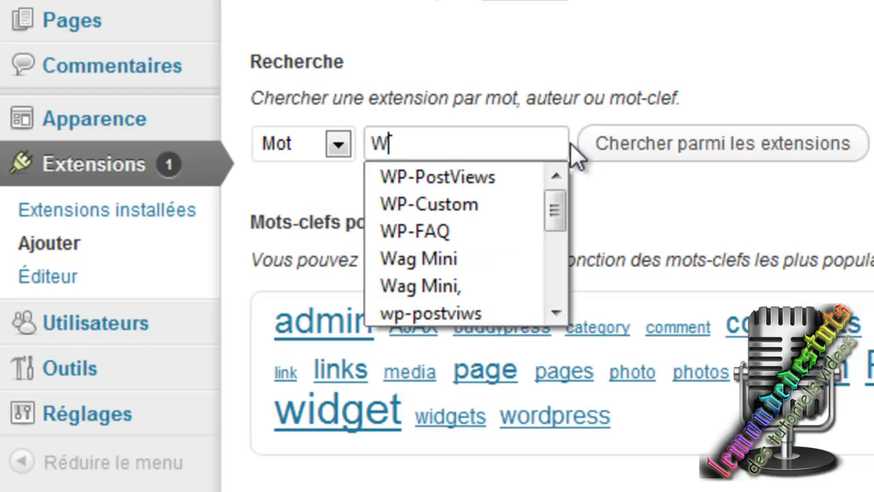
type("P-")
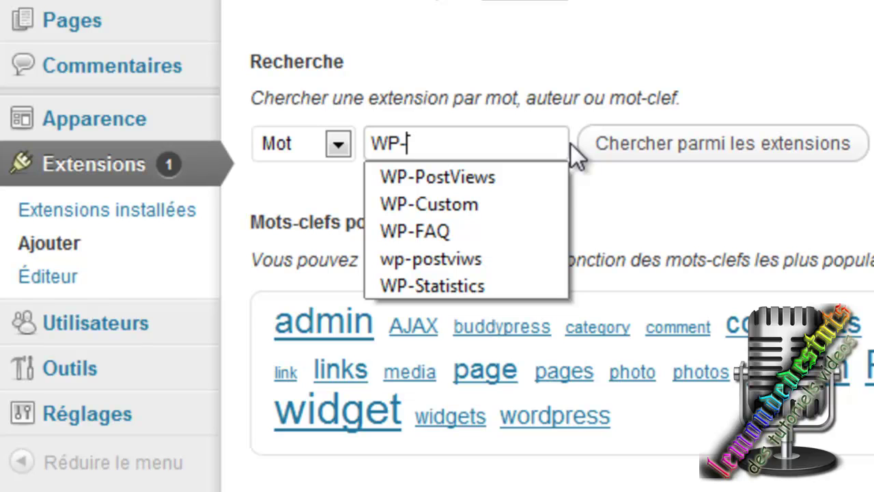
left_click(462, 229)
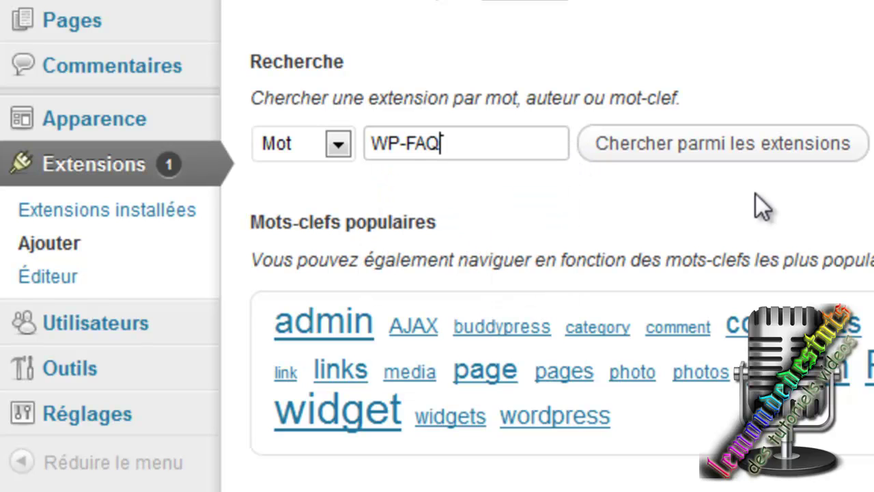
left_click(749, 139)
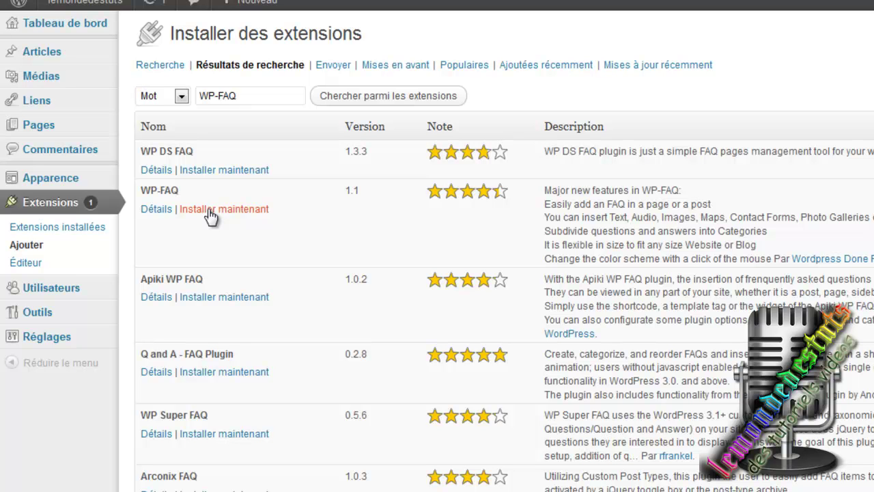
left_click(236, 208)
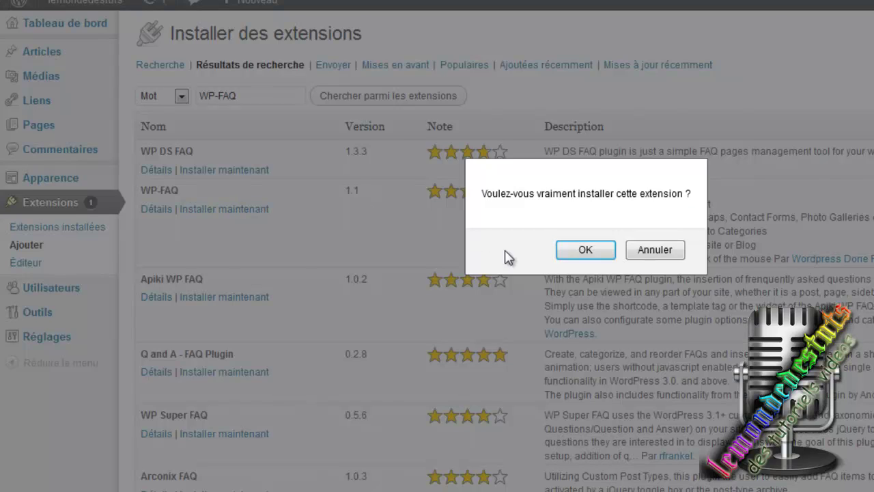
left_click(586, 250)
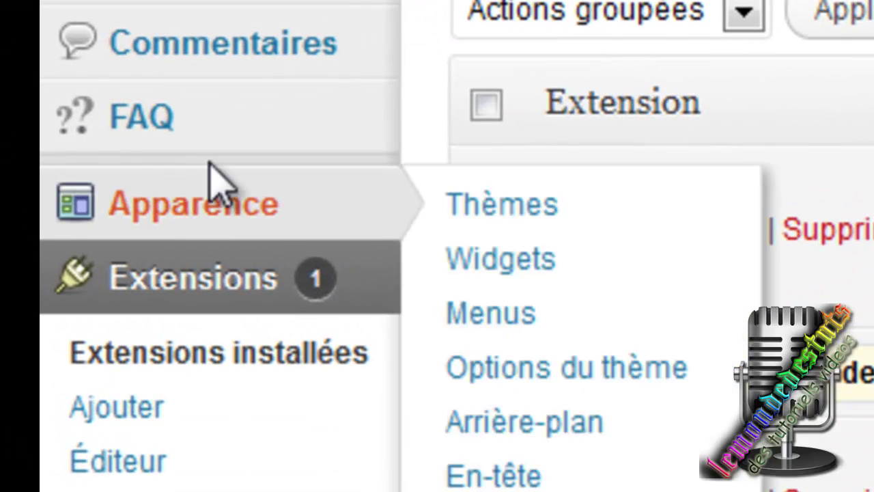
Move the existing FAQ entry COMMENT INSTALLER WORDPRESS to the trash.
mouse_move(38, 180)
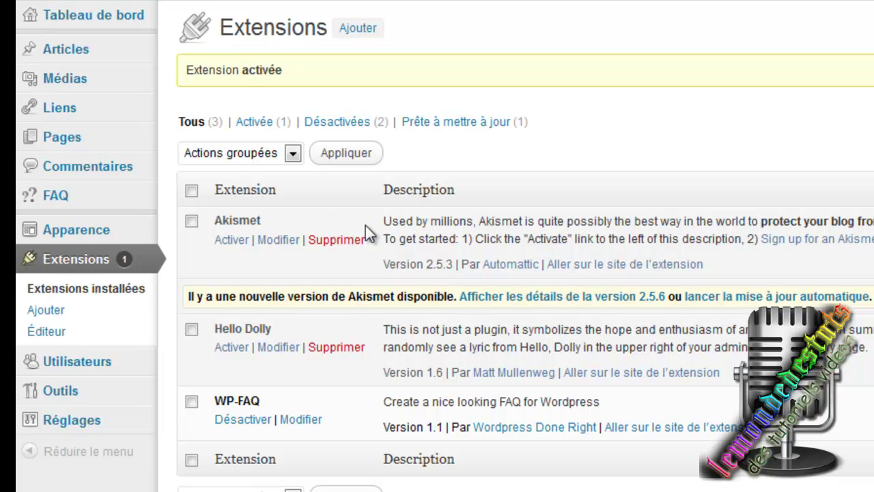
mouse_move(55, 204)
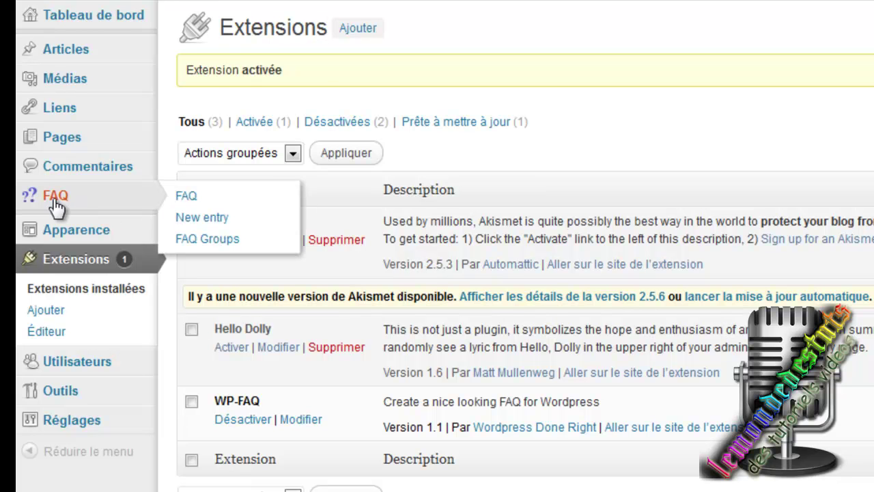
left_click(54, 198)
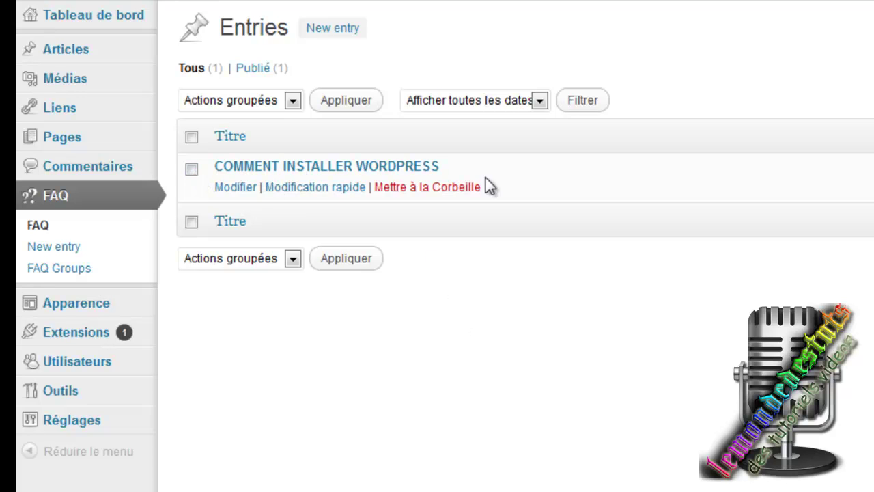
left_click(192, 169)
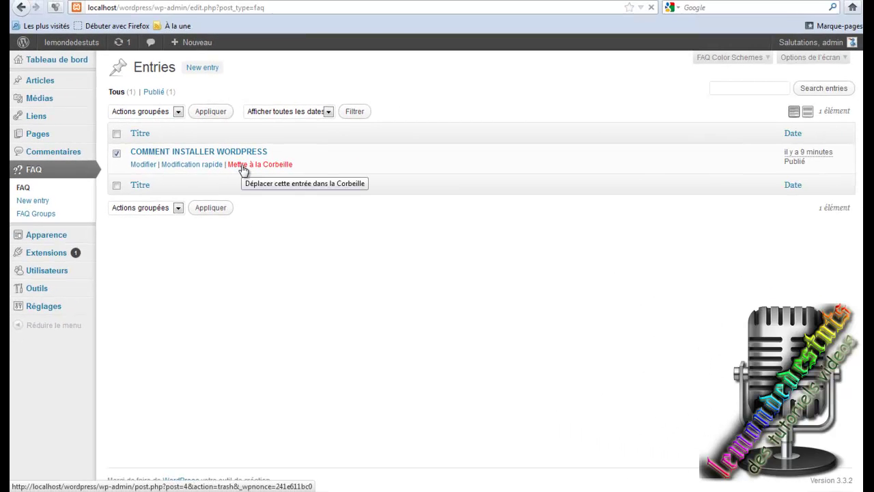
left_click(243, 170)
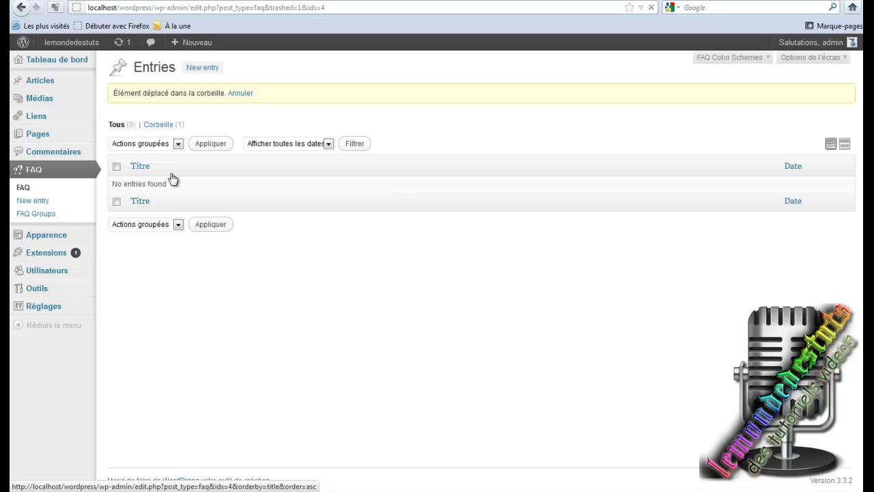
Create a new FAQ entry titled "C EST QUOI WORDPRESS" with the body text "WORDPRESS EST UN CMS".
left_click(39, 203)
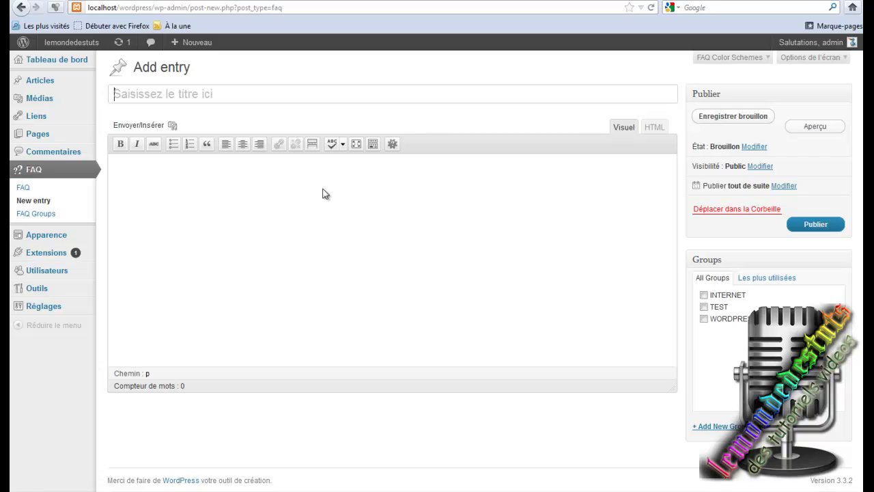
left_click(173, 98)
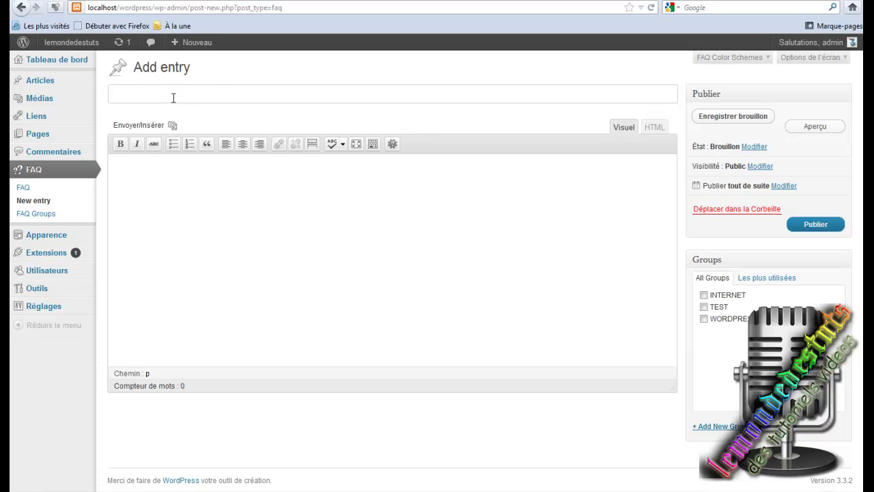
type("C EST QUOI WORDPRESS")
left_click(466, 221)
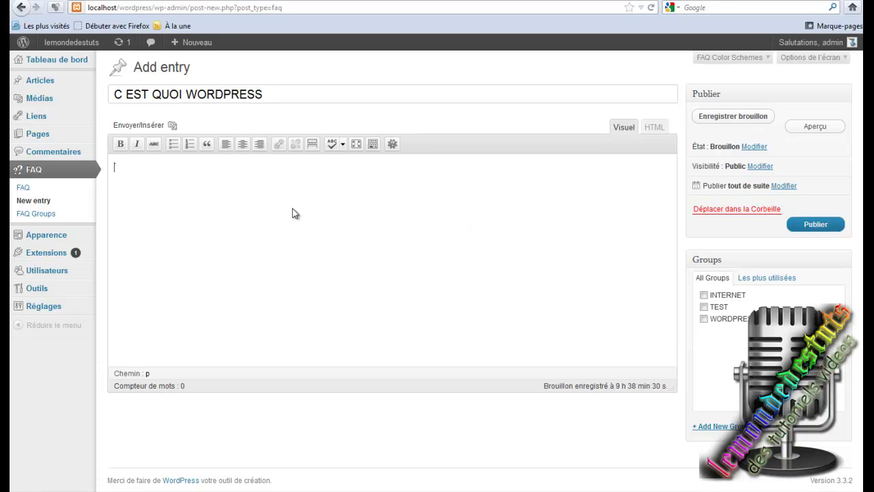
type("WORDPRESS EST UN")
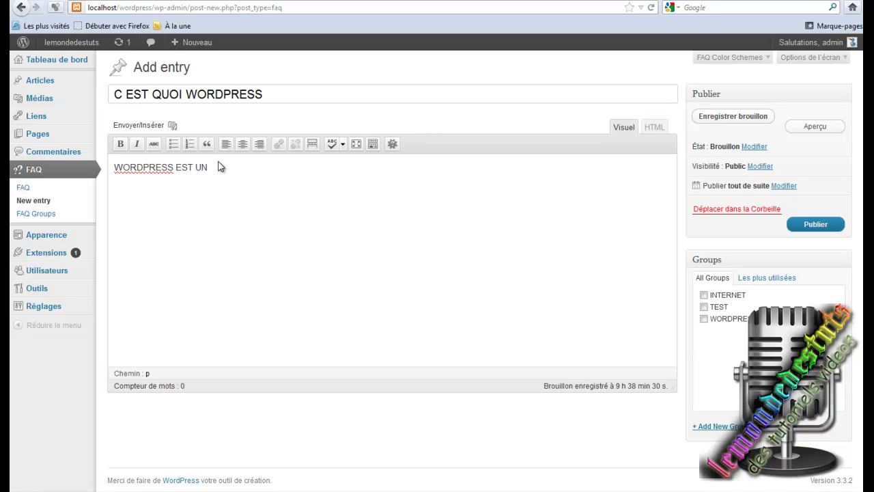
type("CMS")
Assign the entry to the existing WORDPRESS group and publish it.
left_click(725, 430)
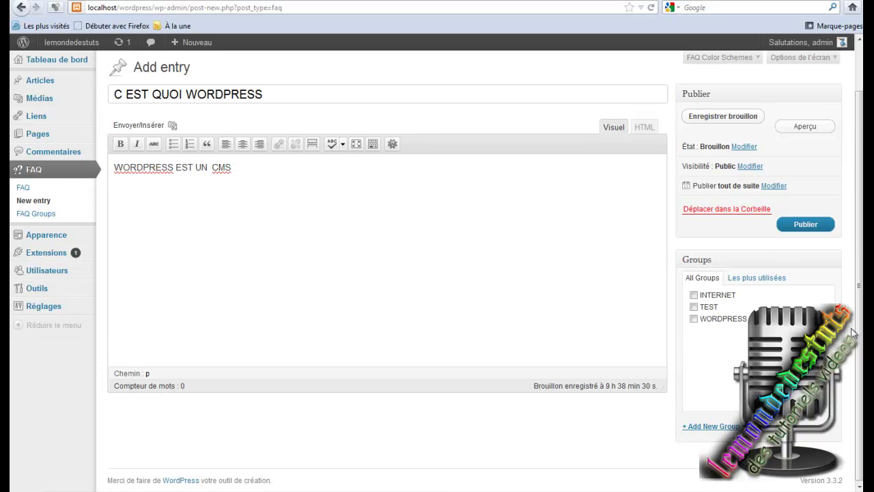
scroll(725, 431, "down", 1)
scroll(725, 403, "up", 1)
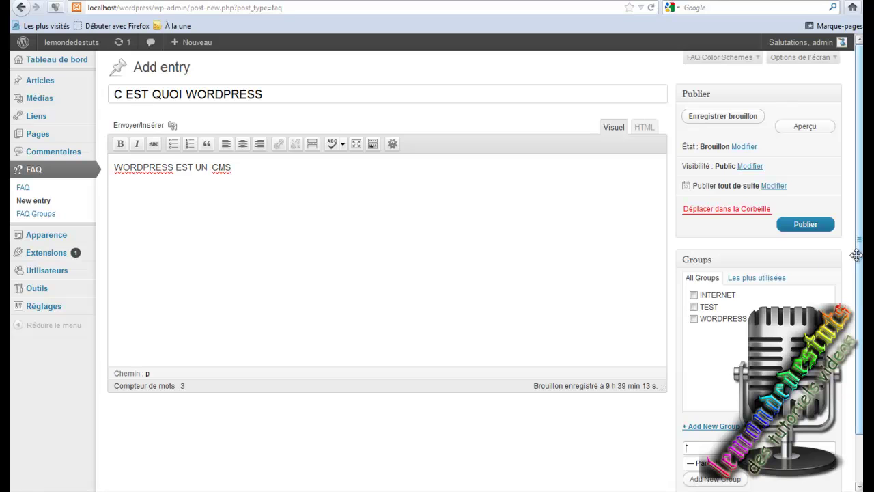
left_click(693, 319)
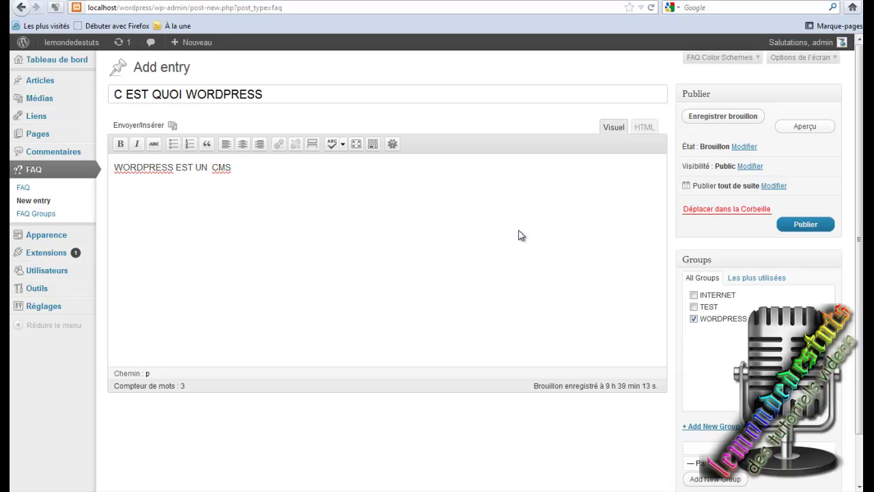
left_click(805, 226)
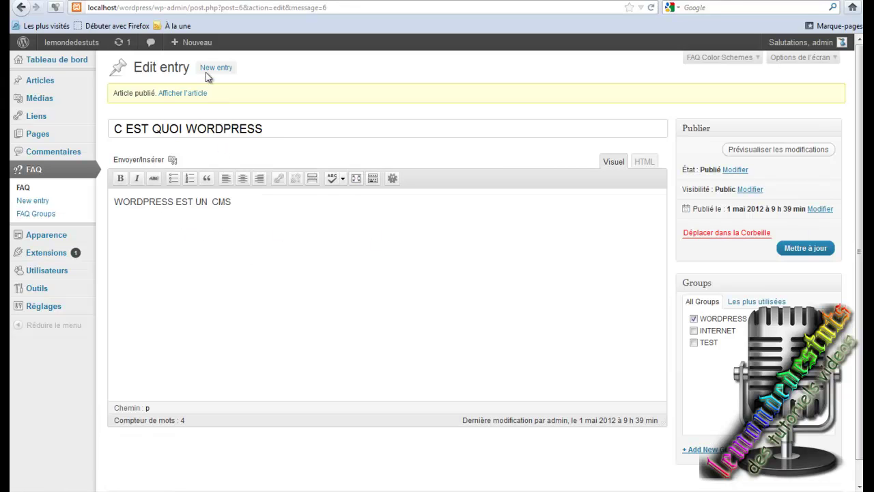
Publish a second FAQ entry titled "COMMENT INSTALLER WORDPRESS" with placeholder body text in the INTERNET group.
left_click(28, 200)
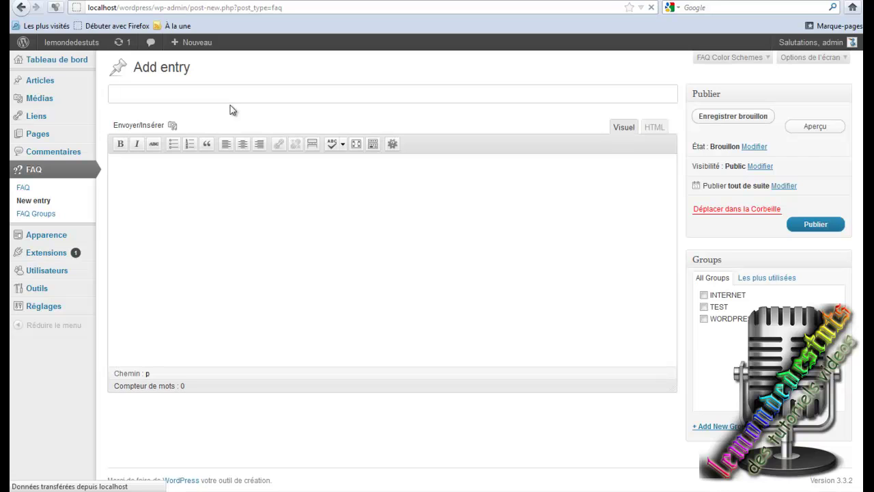
type("COMMENT ")
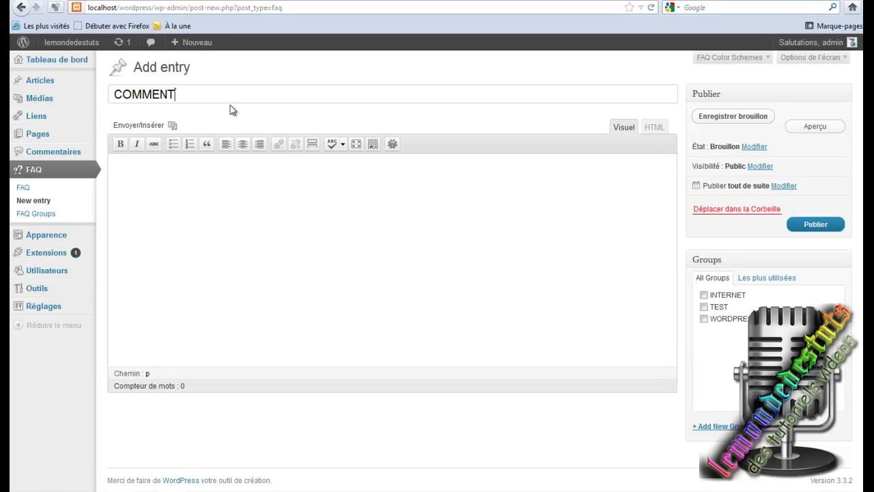
type("INSTALLER WORDPRESS")
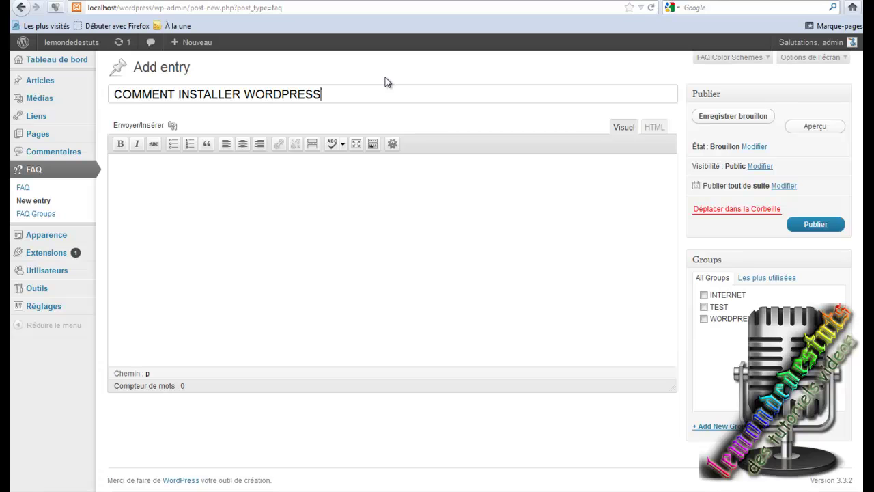
left_click(361, 200)
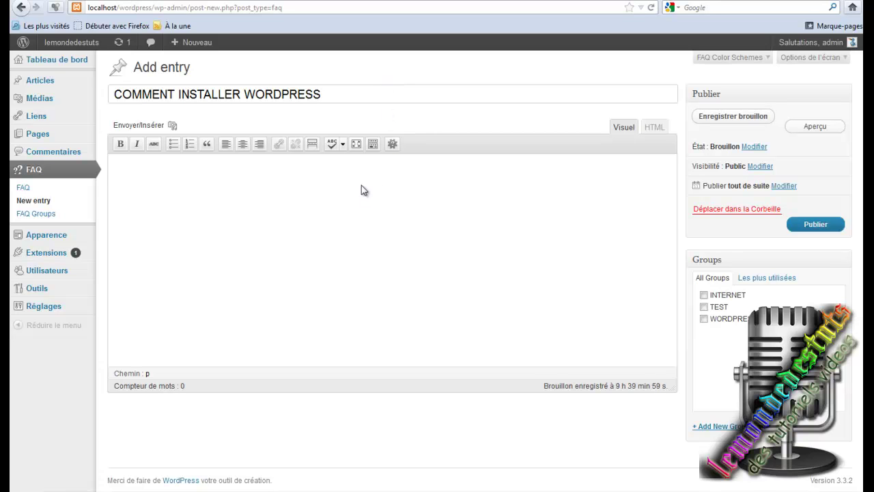
type("UIHSKDJHSDJKLJLMWJDIOJSJDLJL")
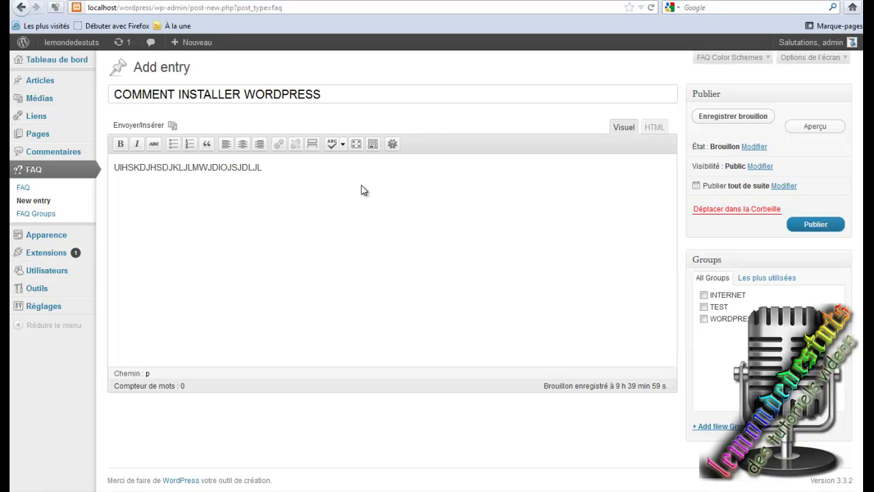
type("SKHHJSXOKLSHHOH")
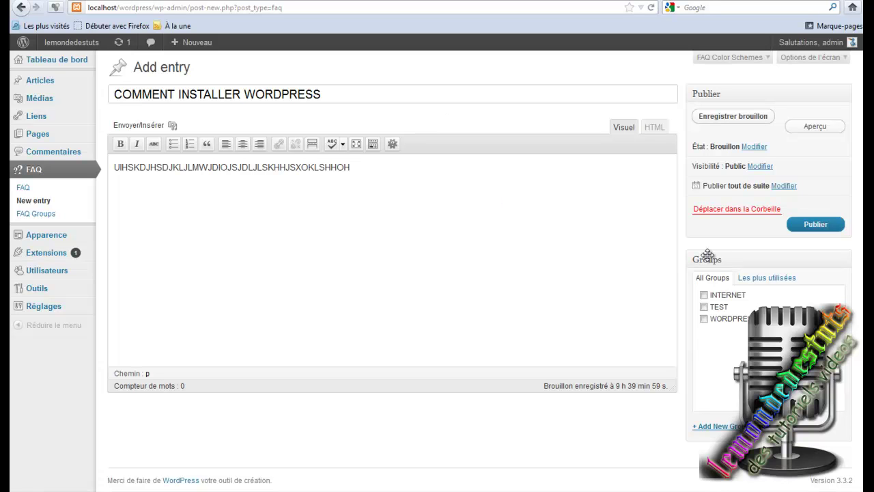
left_click(704, 295)
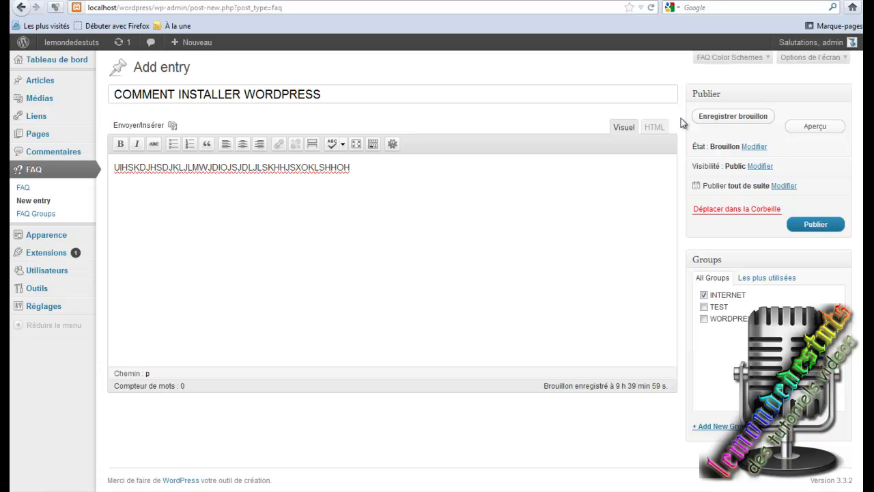
left_click(812, 225)
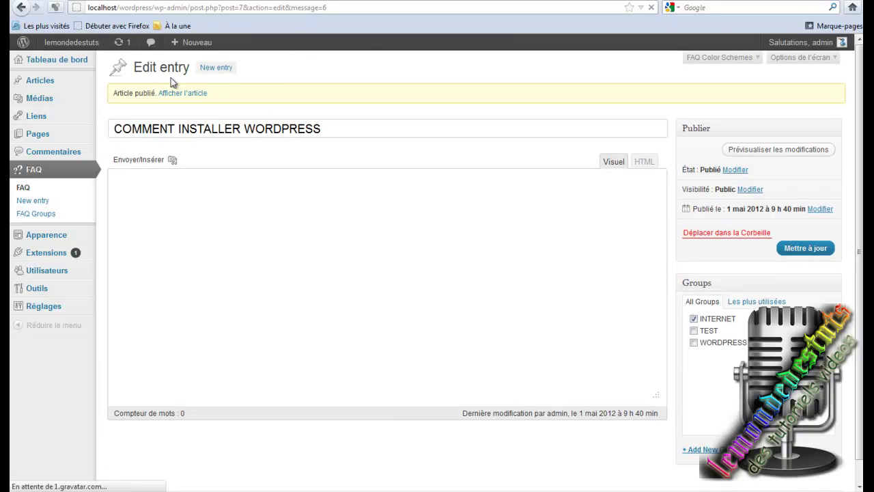
Open the public lemondedestuts site in a new browser tab.
mouse_move(56, 69)
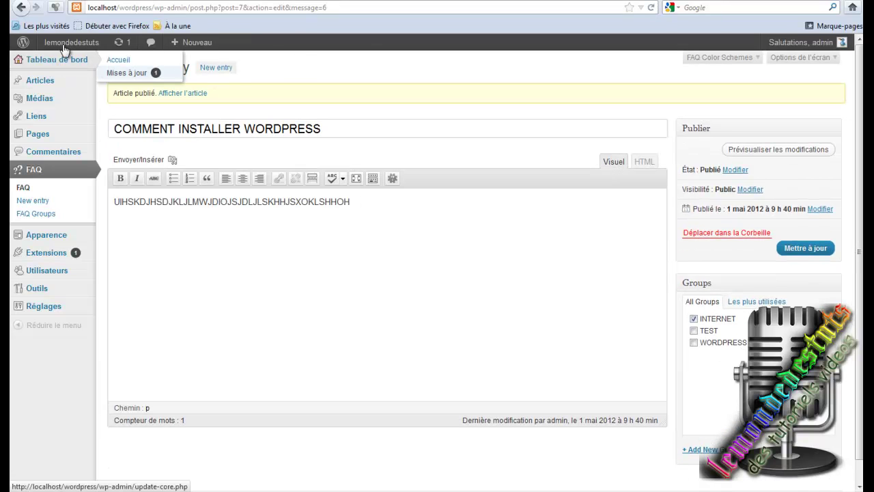
mouse_move(65, 47)
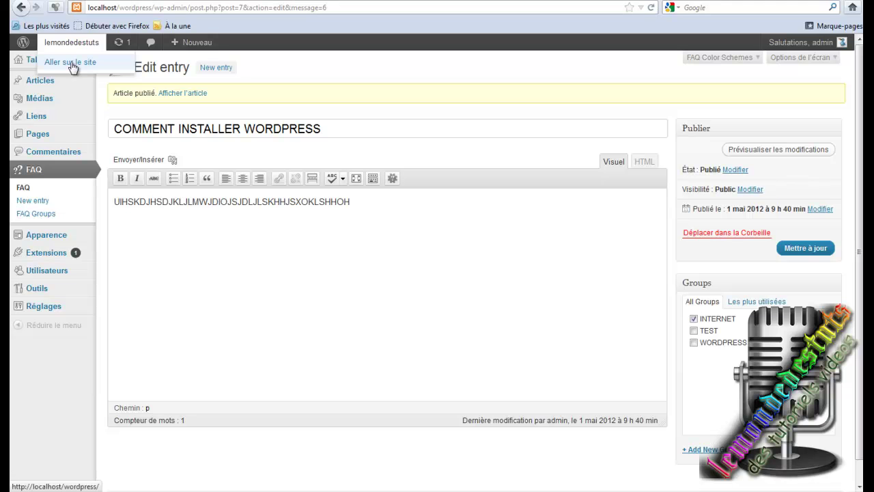
right_click(73, 68)
key("Escape")
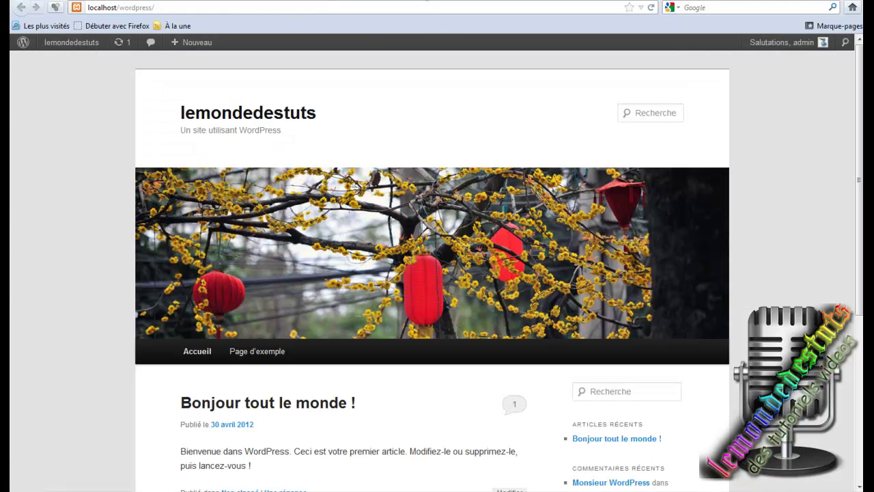
scroll(114, 232, "down", 4)
scroll(114, 232, "up", 2)
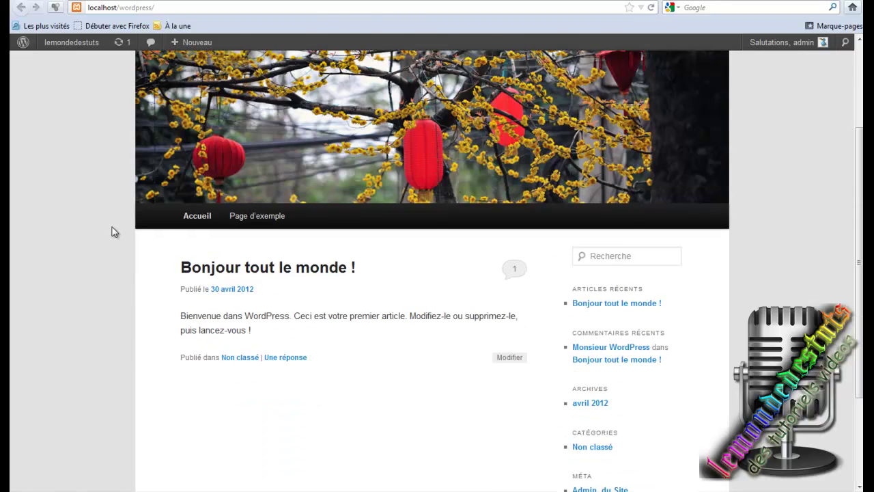
scroll(114, 232, "up", 2)
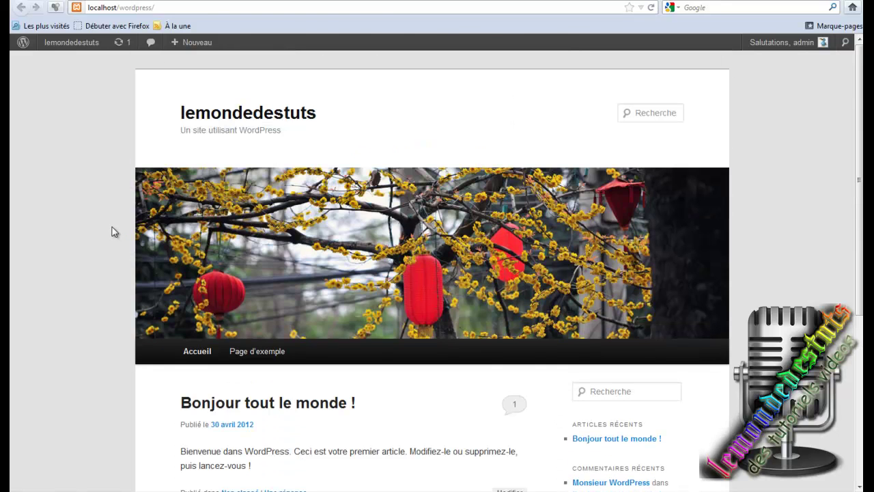
scroll(114, 232, "down", 4)
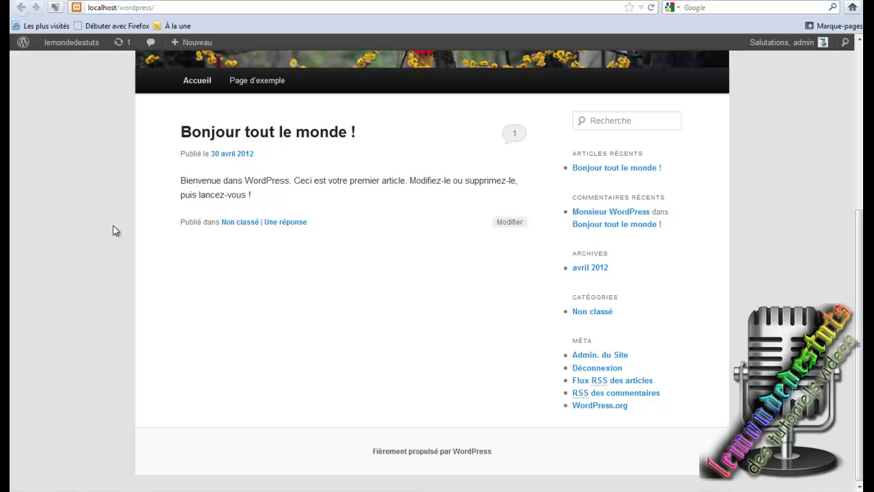
scroll(113, 227, "up", 4)
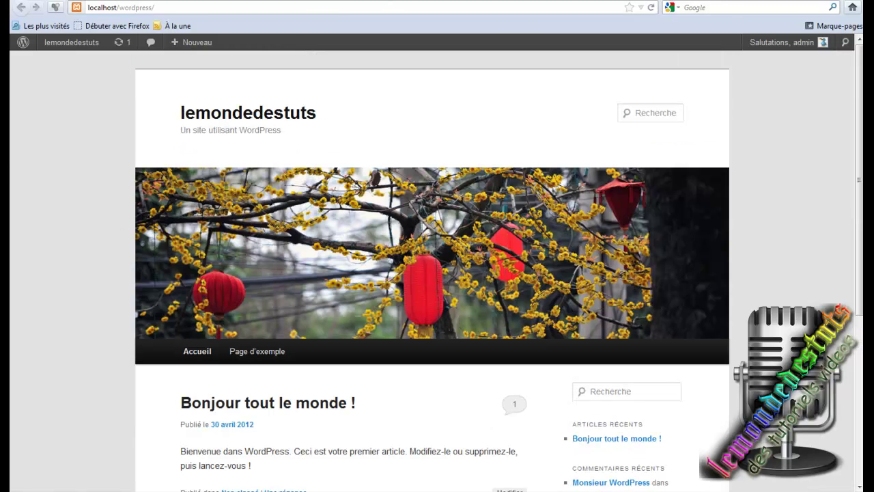
Return to the WordPress admin and start a new page titled "FAQ".
key("alt+Left")
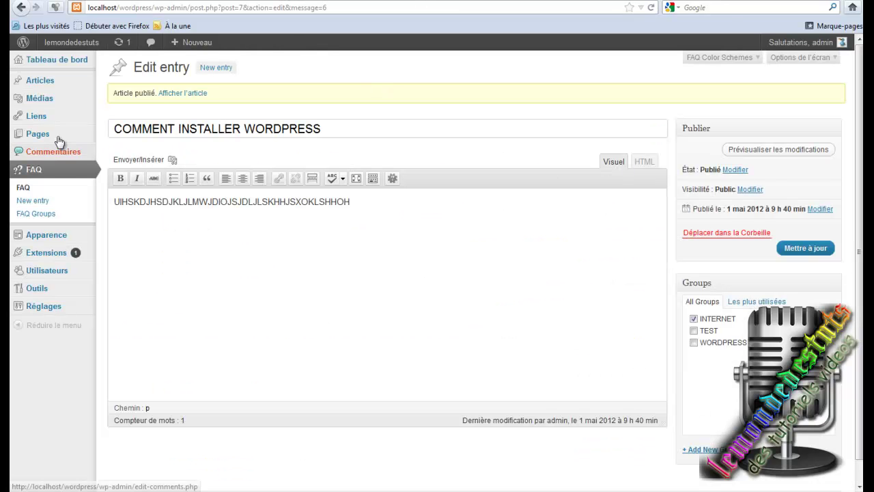
left_click(125, 149)
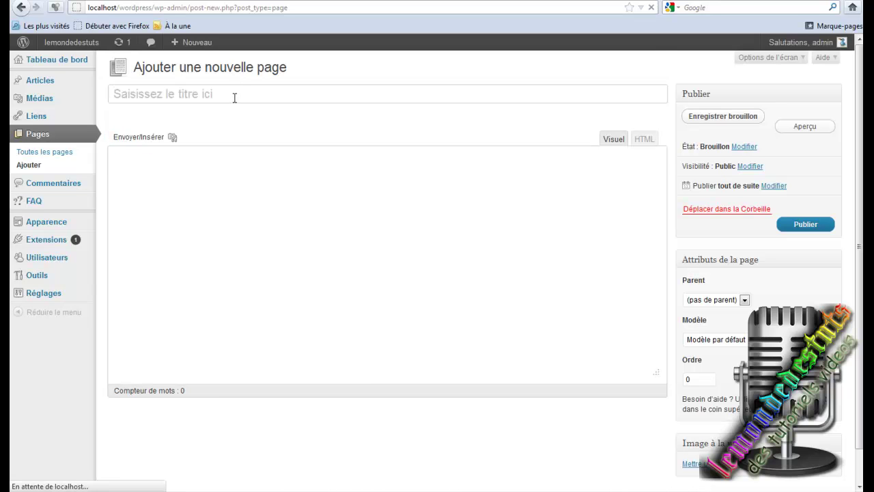
type("FAQ")
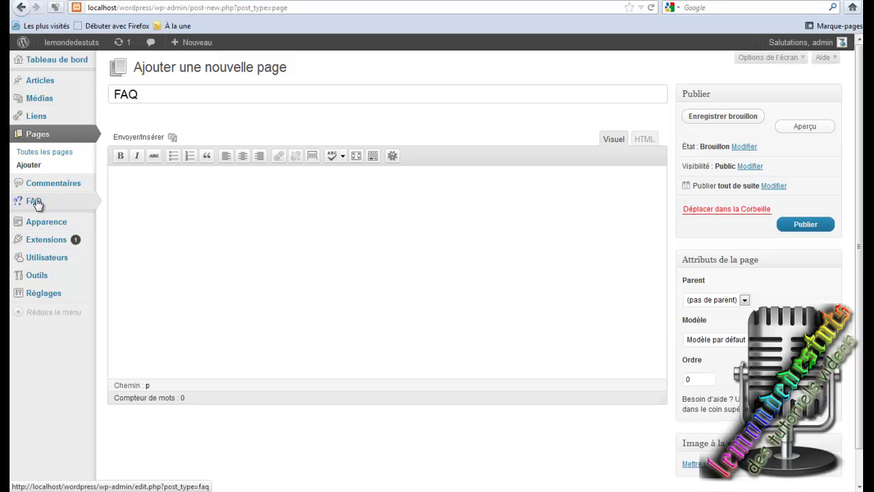
Enter the shortcode [wpfaq] as the FAQ page's body content and publish the page.
mouse_move(38, 204)
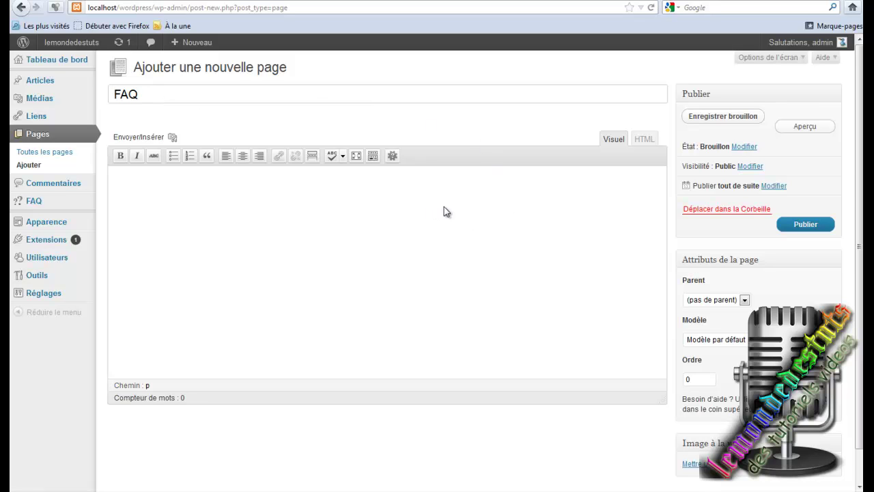
left_click(392, 156)
left_click_drag(145, 181, 102, 182)
left_click(219, 196)
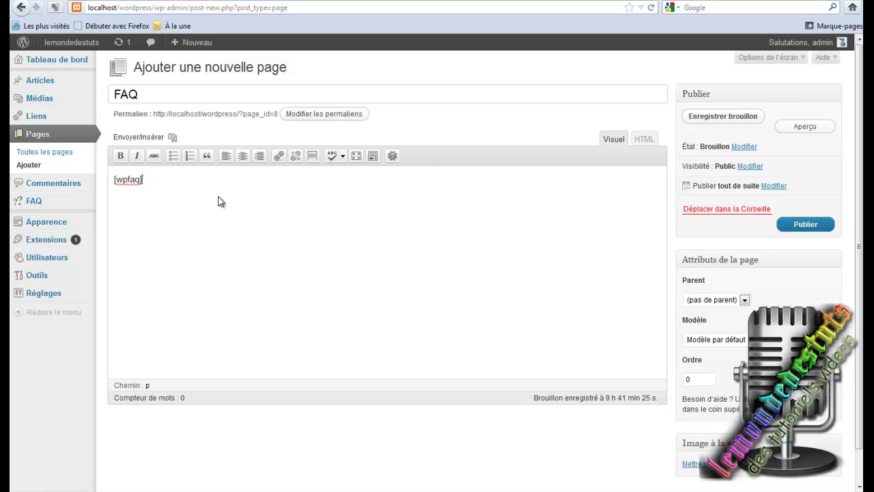
left_click(795, 226)
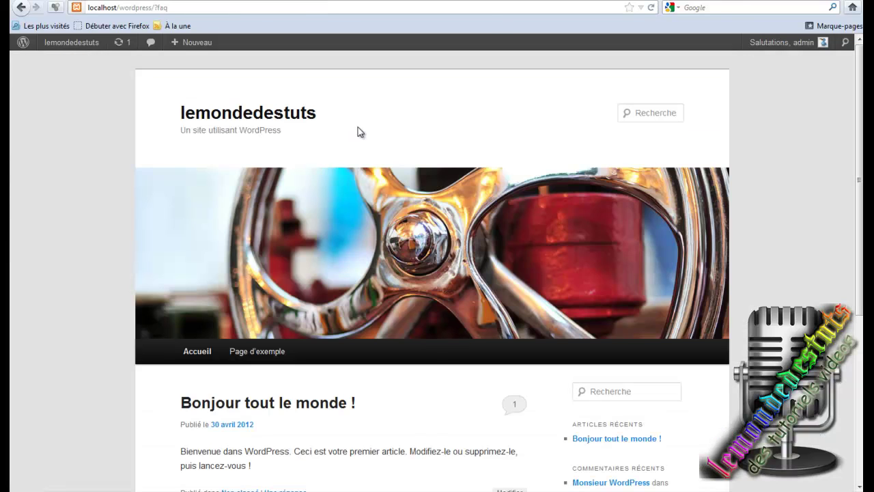
Reload the public lemondedestuts site and open its FAQ page from the site navigation.
left_click(652, 8)
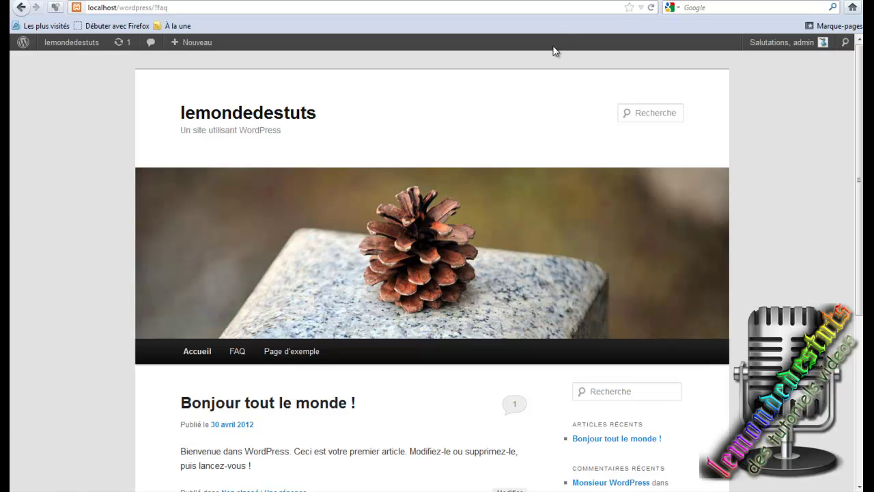
left_click(652, 9)
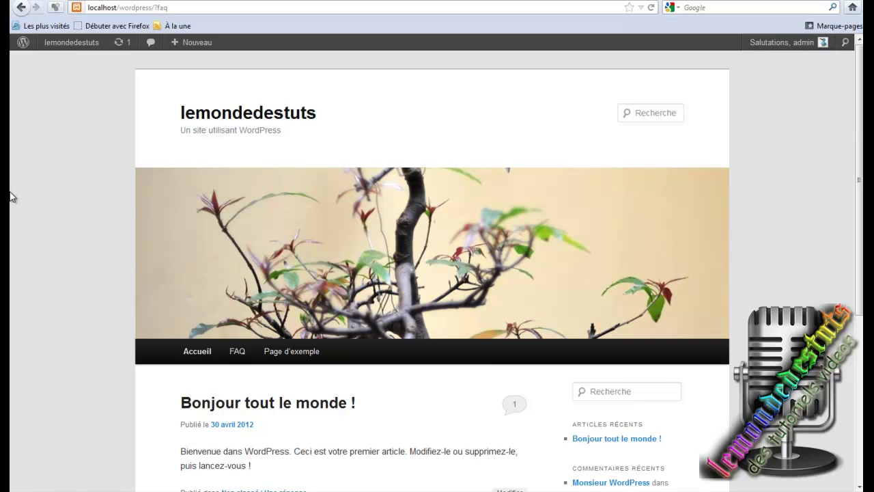
scroll(10, 197, "down", 3)
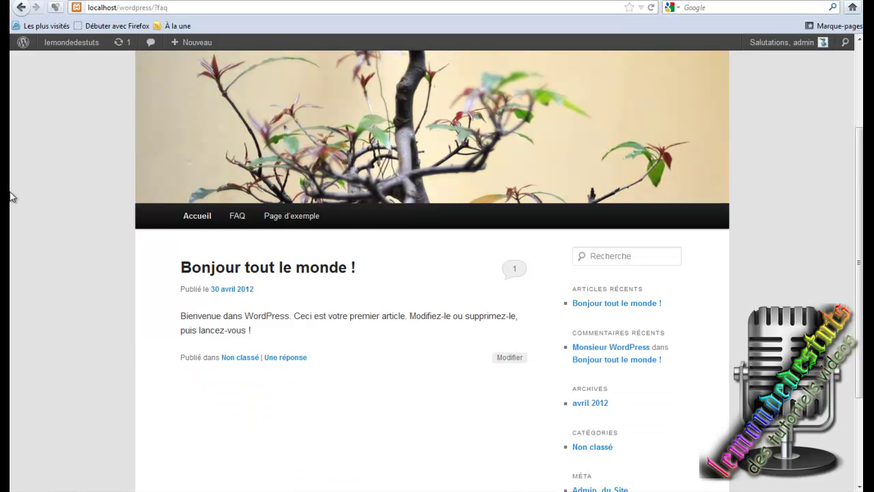
scroll(10, 198, "down", 2)
scroll(10, 197, "down", 2)
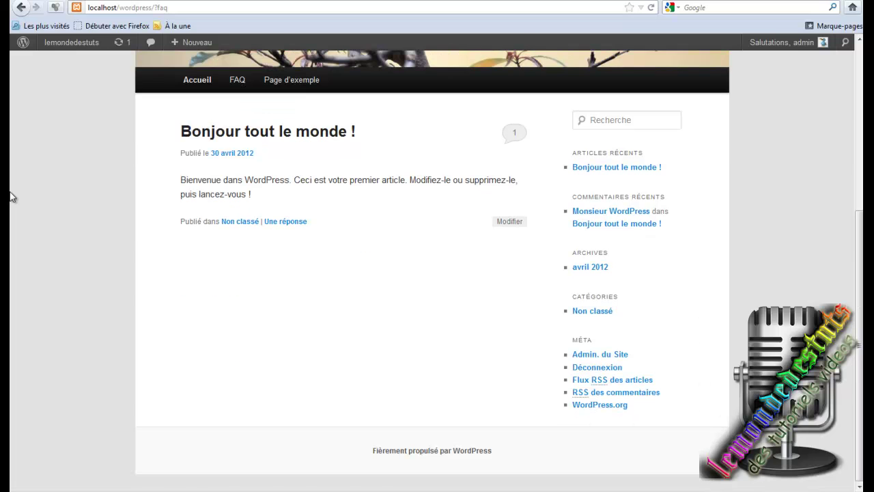
scroll(10, 197, "up", 6)
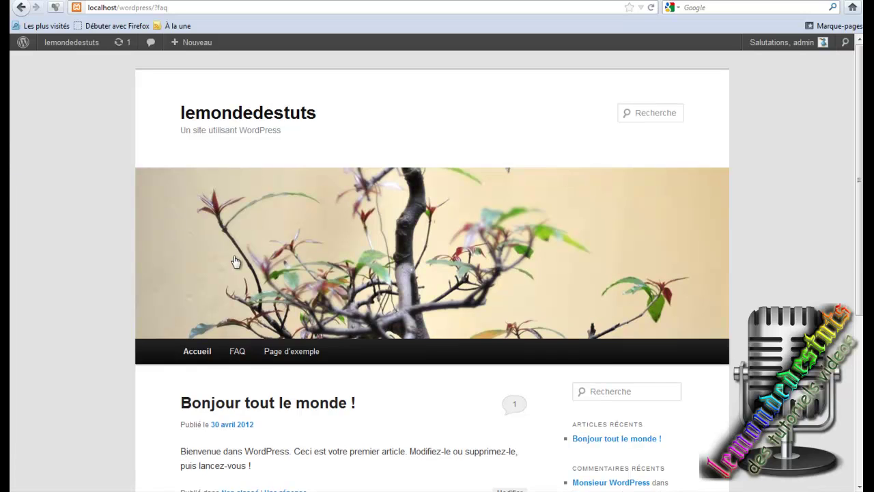
scroll(136, 260, "down", 3)
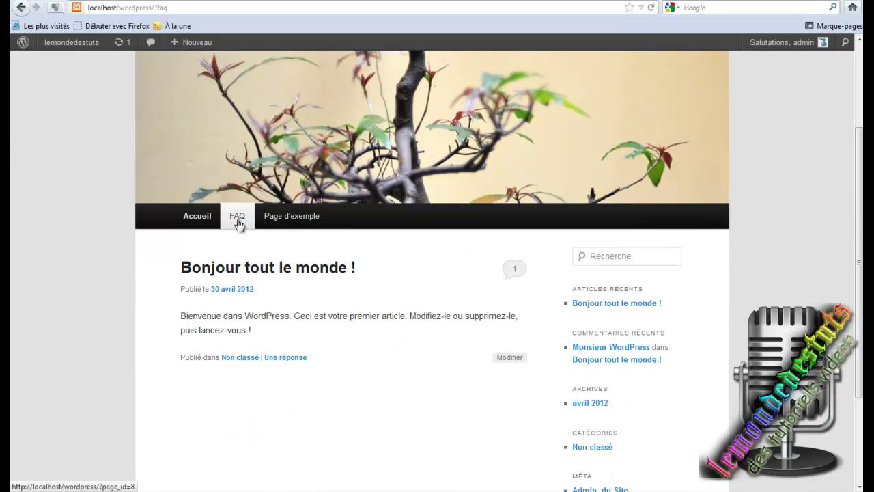
scroll(14, 183, "up", 2)
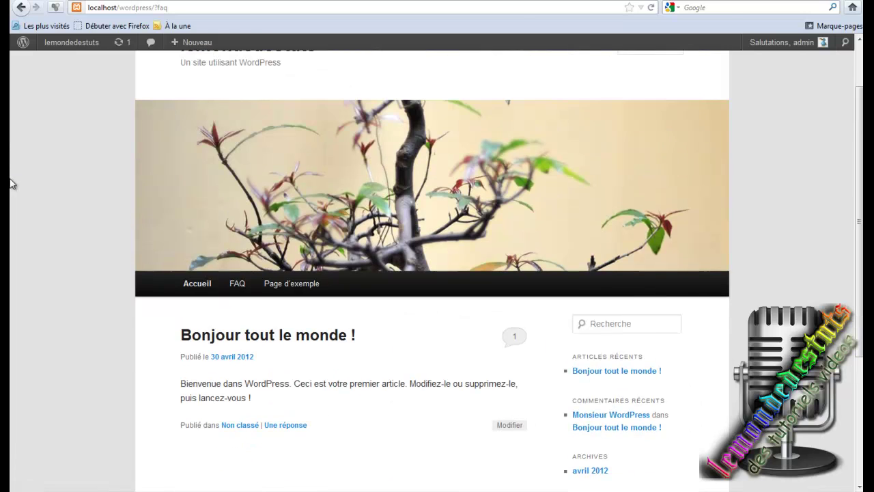
left_click(236, 287)
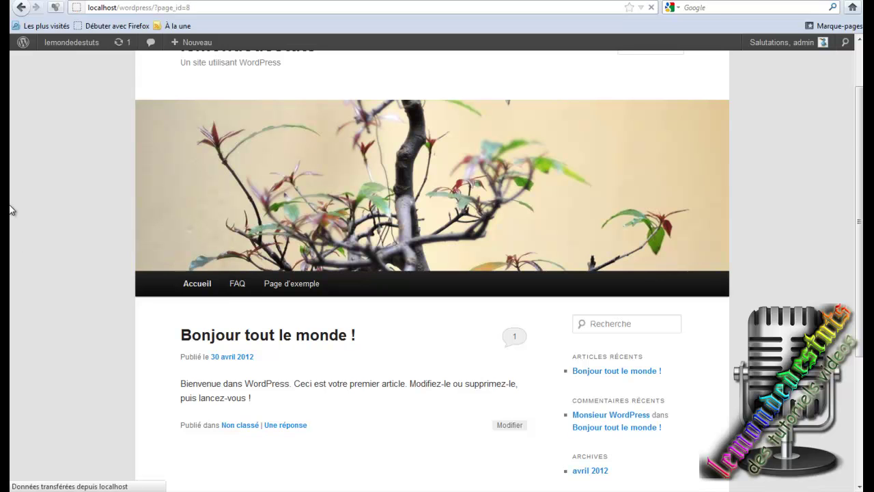
Filter the public FAQ page to the INTERNET group and expand the "COMMENT INSTALLER WORDPRESS" entry to read its answer.
scroll(10, 246, "down", 6)
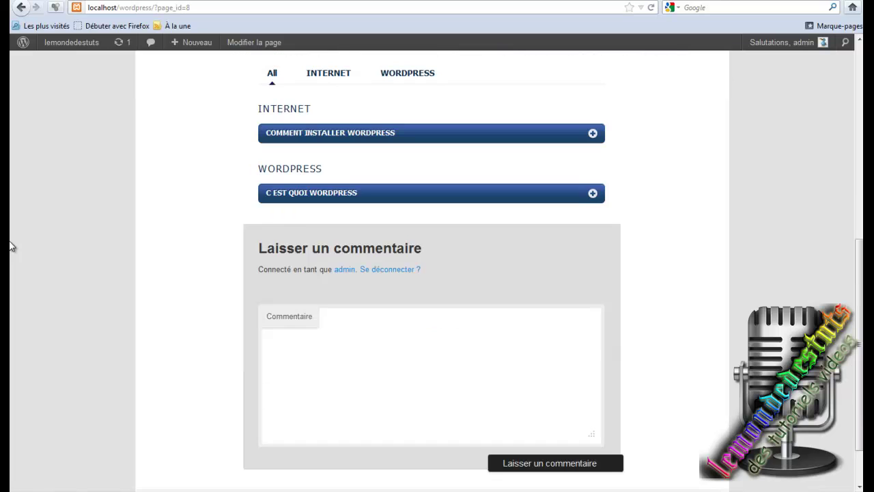
scroll(17, 222, "down", 2)
scroll(21, 223, "up", 6)
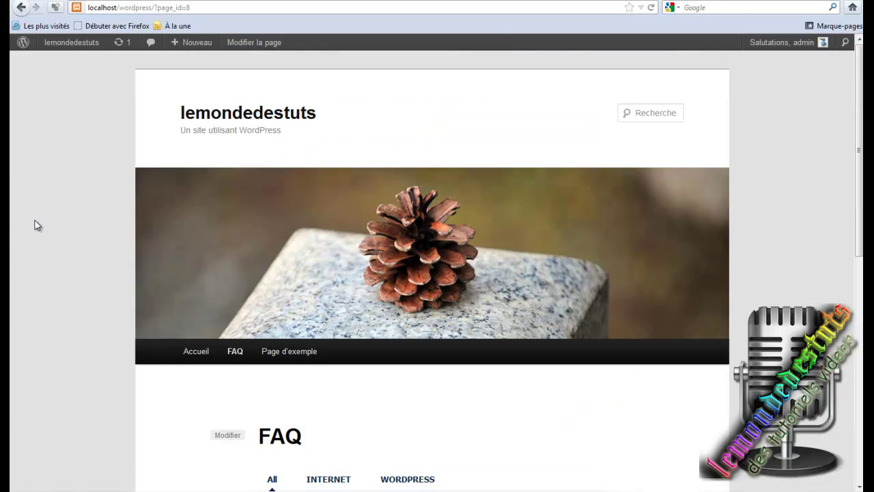
scroll(38, 225, "down", 2)
scroll(37, 225, "down", 1)
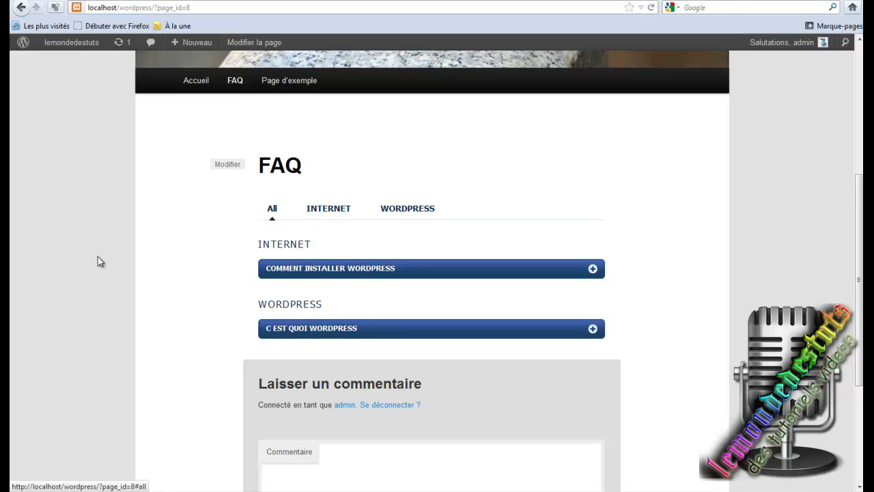
scroll(98, 257, "down", 1)
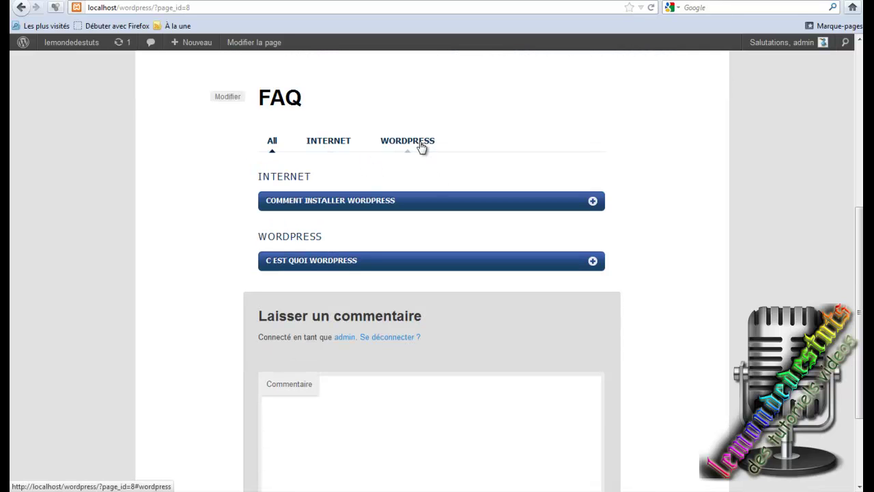
left_click(329, 148)
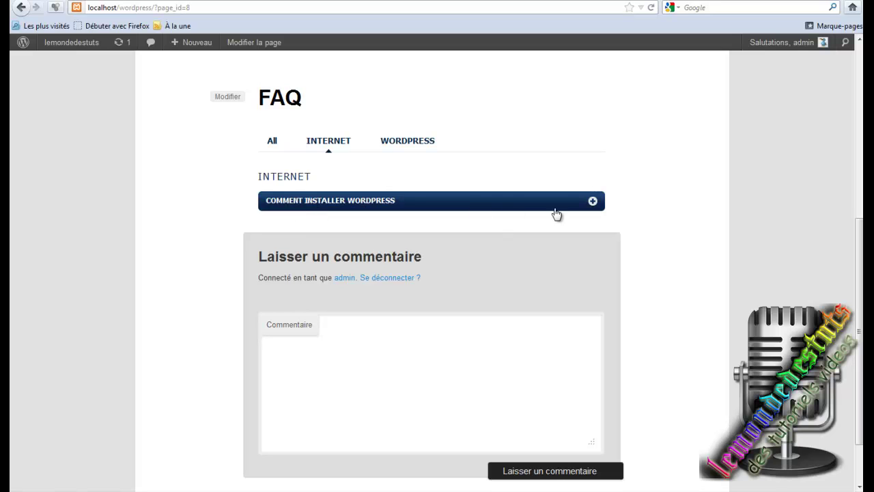
left_click(594, 200)
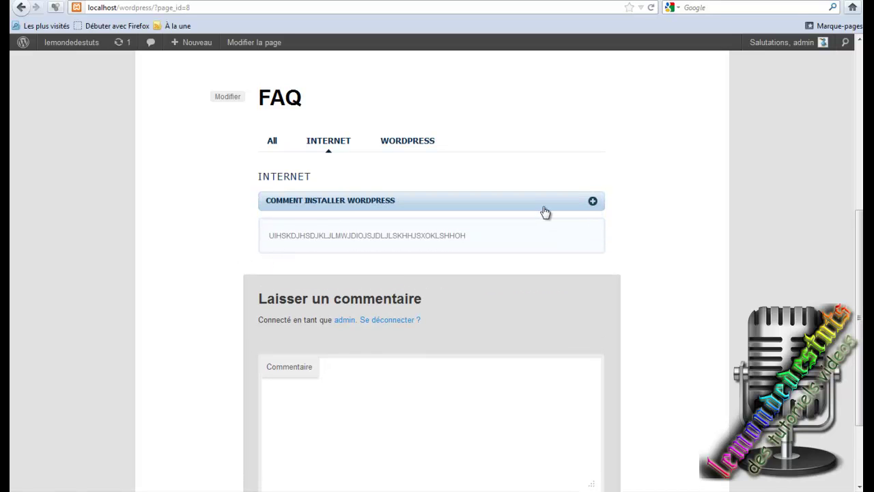
left_click_drag(478, 236, 249, 232)
scroll(86, 248, "down", 2)
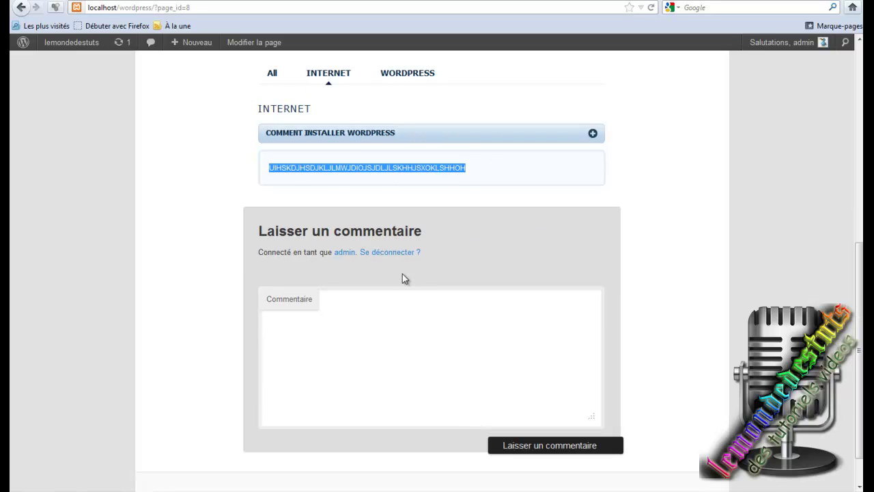
Switch the FAQ page to the WORDPRESS group and expand the "C EST QUOI WORDPRESS" entry.
left_click(373, 331)
scroll(444, 308, "up", 3)
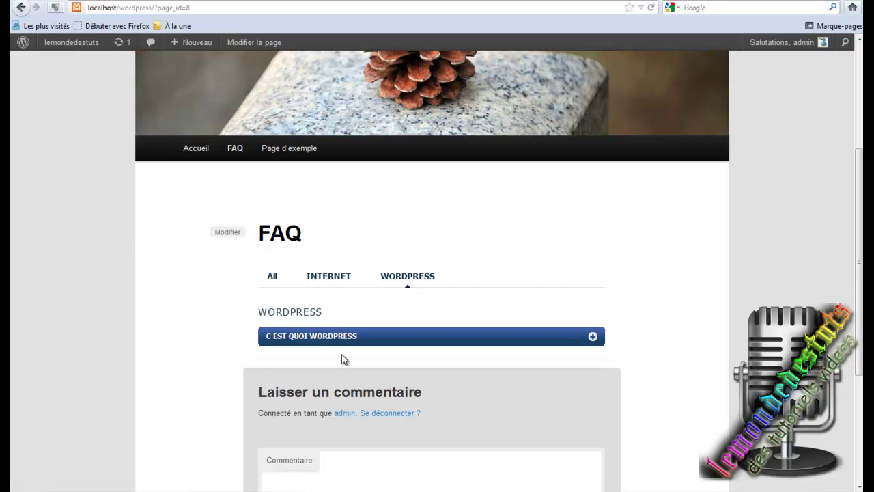
left_click(593, 337)
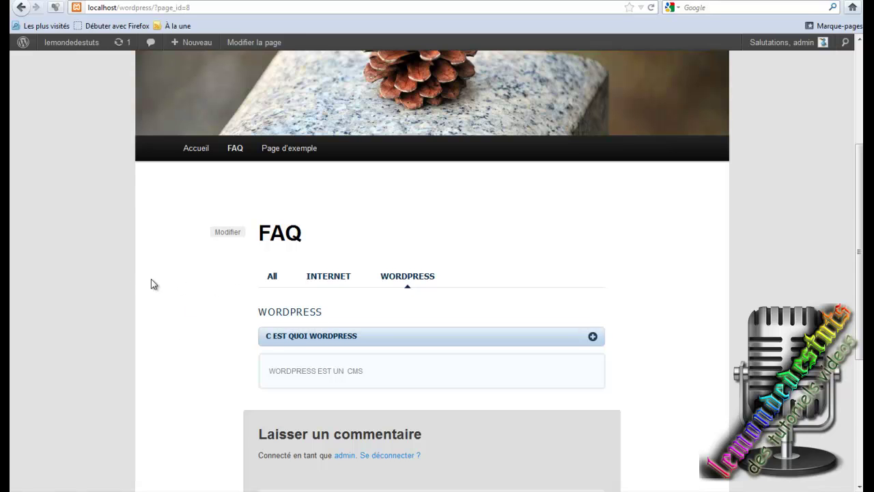
Show all FAQ groups again and collapse both expanded entries.
scroll(136, 267, "down", 3)
scroll(150, 220, "up", 2)
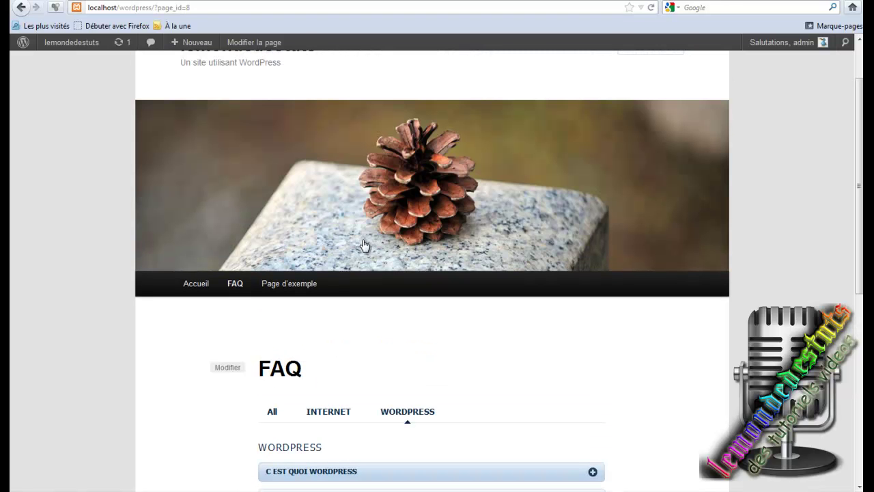
scroll(342, 232, "up", 3)
left_click(280, 415)
scroll(86, 340, "down", 1)
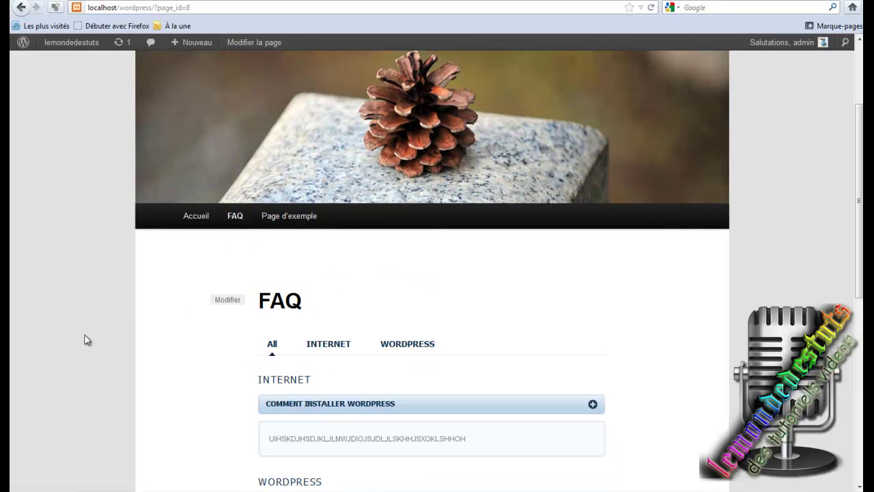
scroll(86, 340, "down", 2)
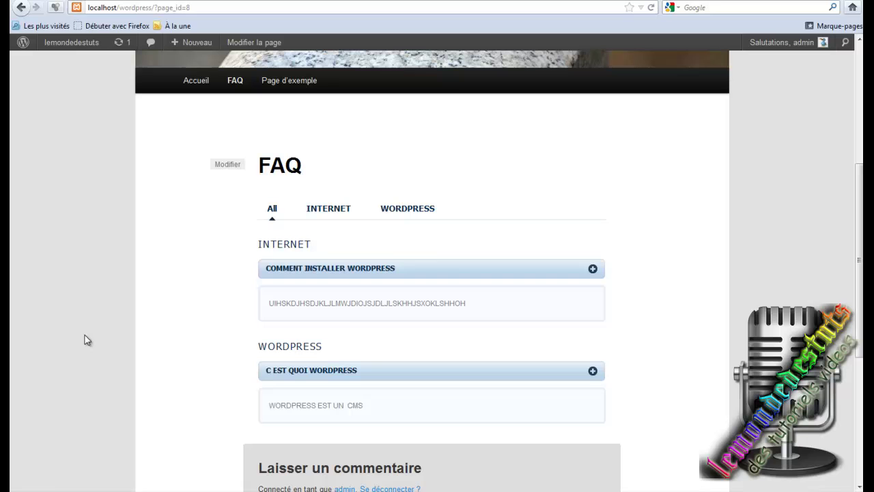
left_click(593, 269)
left_click(593, 333)
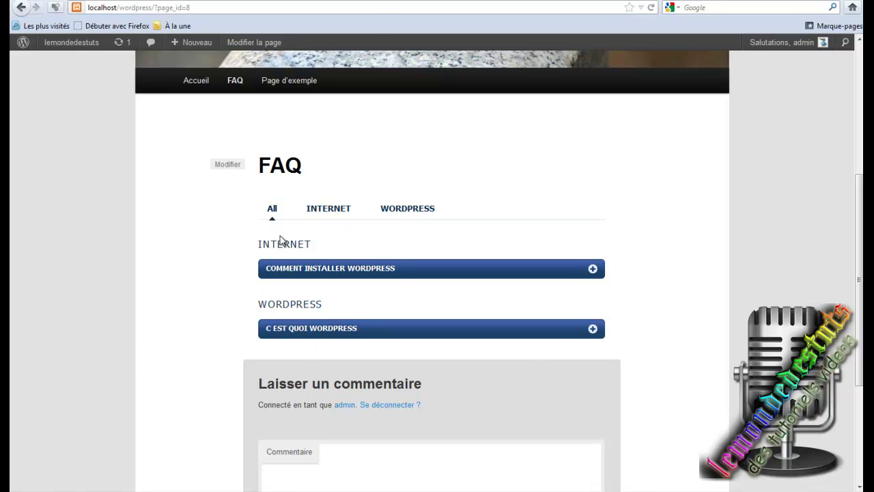
Return to the WordPress admin, open the FAQ entries list and display the FAQ color scheme options.
left_click(273, 0)
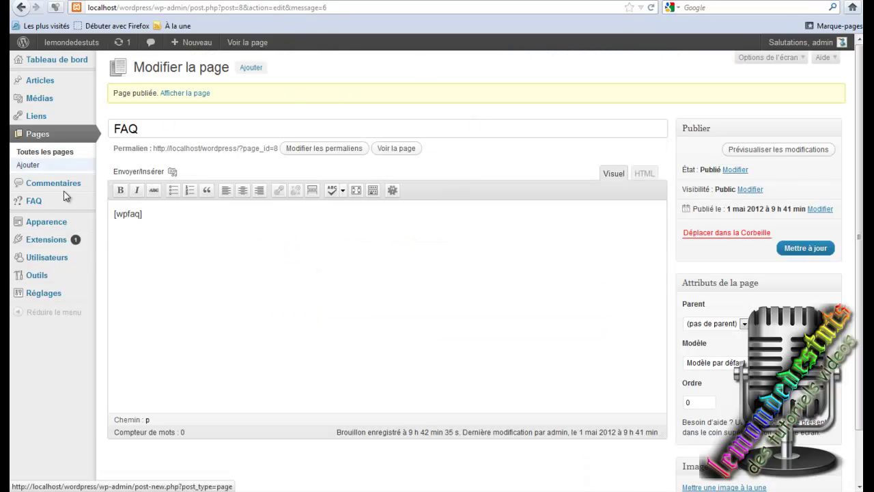
mouse_move(33, 202)
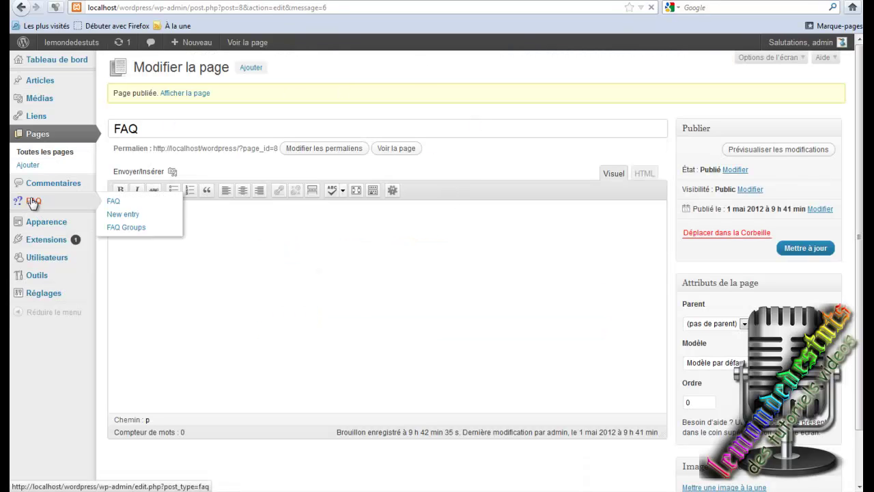
left_click(33, 202)
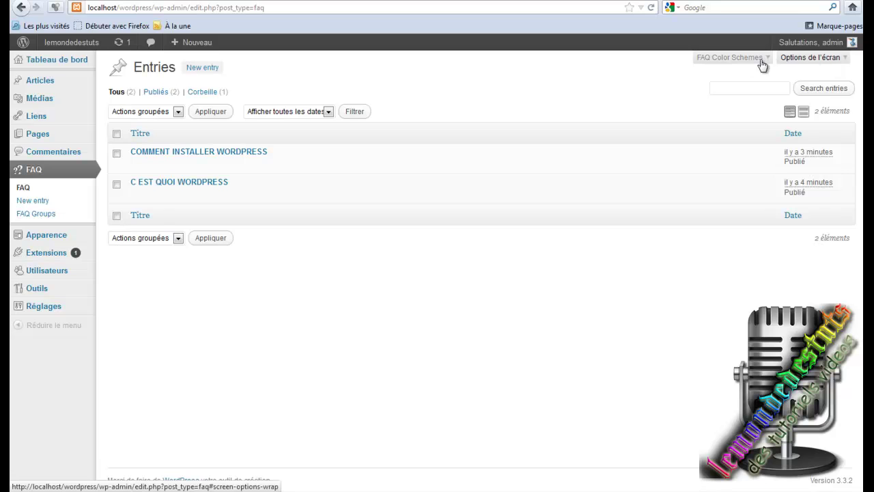
left_click(741, 58)
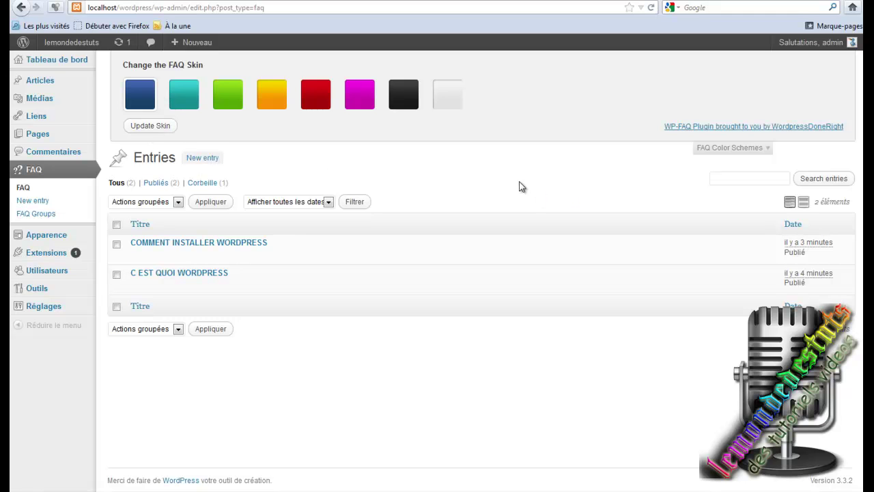
Look at the FAQ colors on the public page, and select the green skin in the FAQ color scheme options.
left_click(588, 2)
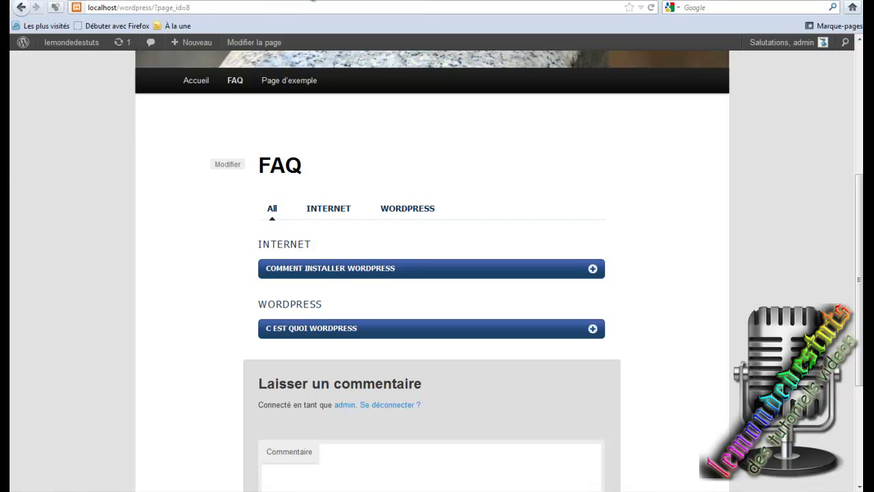
left_click(403, 2)
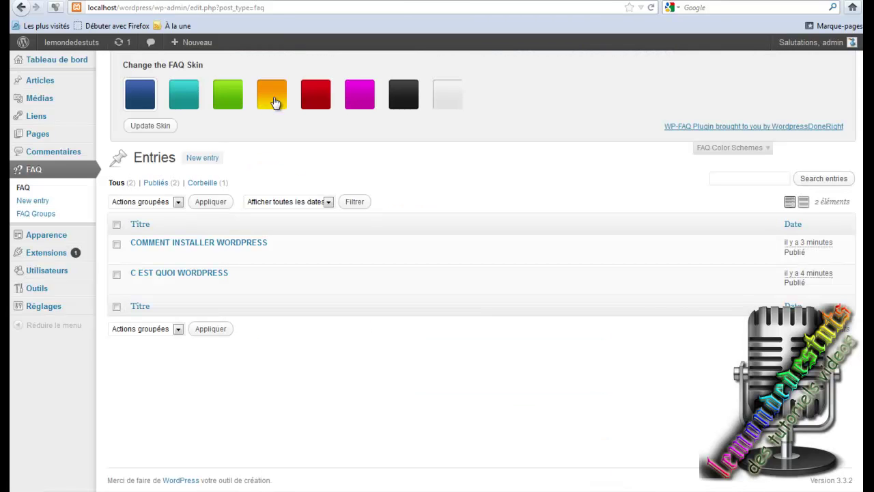
left_click(274, 101)
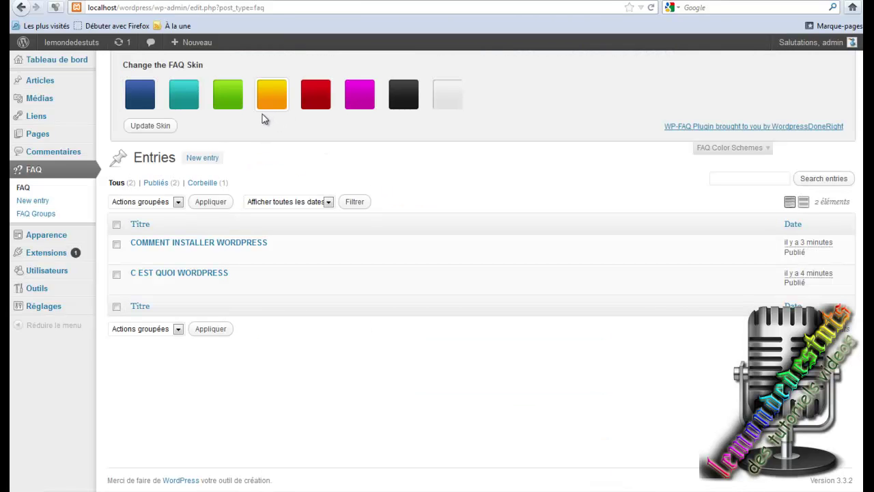
left_click(233, 102)
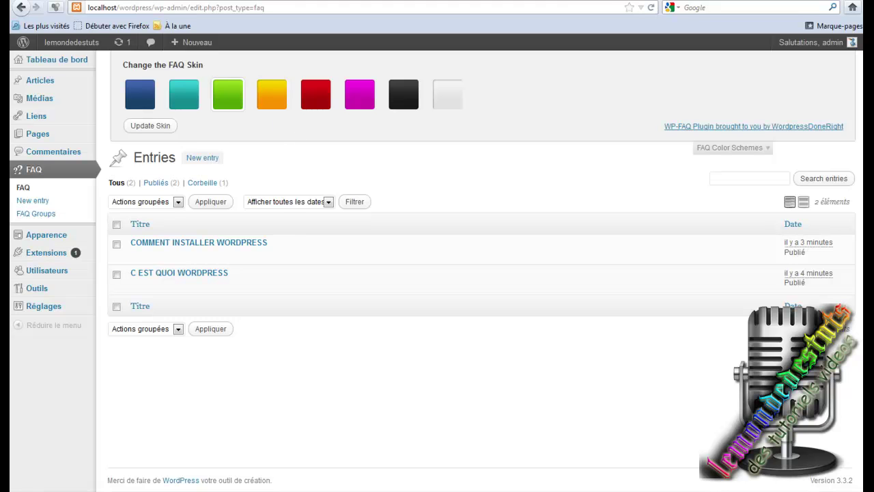
Switch to the public FAQ page and reload it to check which skin it uses.
key("alt+Tab")
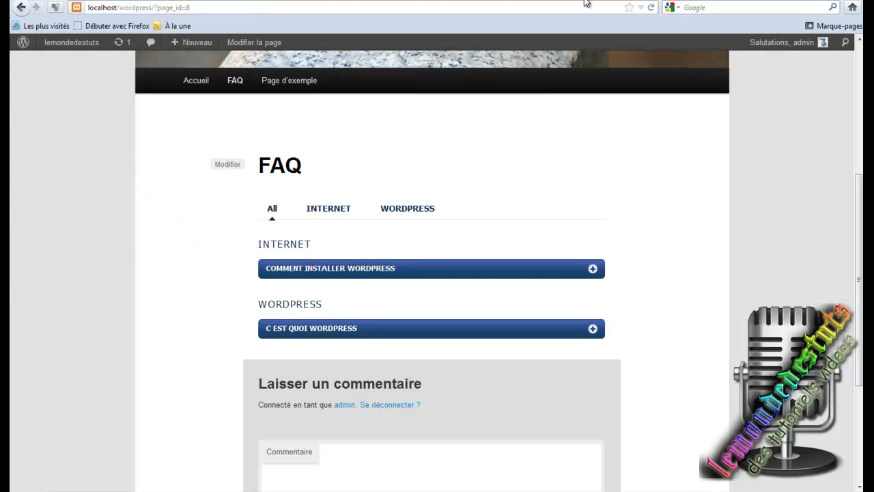
left_click(652, 7)
left_click(652, 7)
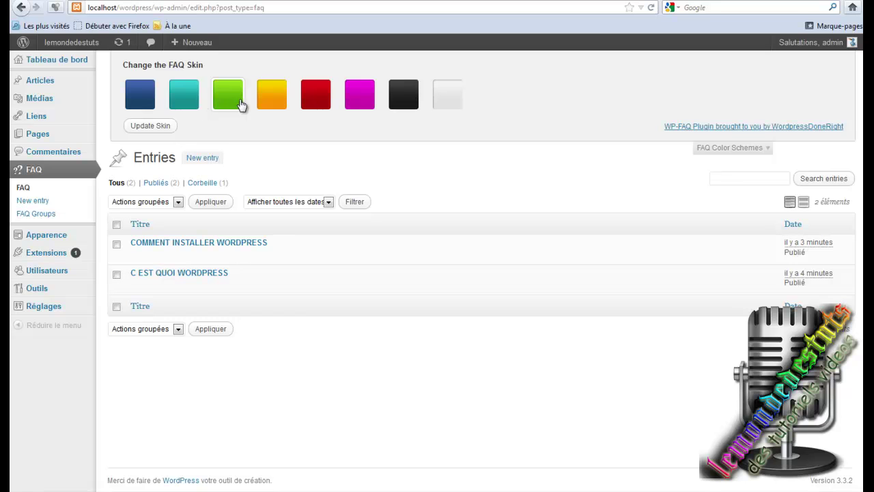
Apply the green FAQ skin, check it on the public FAQ page and return to the FAQ entries list.
left_click(162, 127)
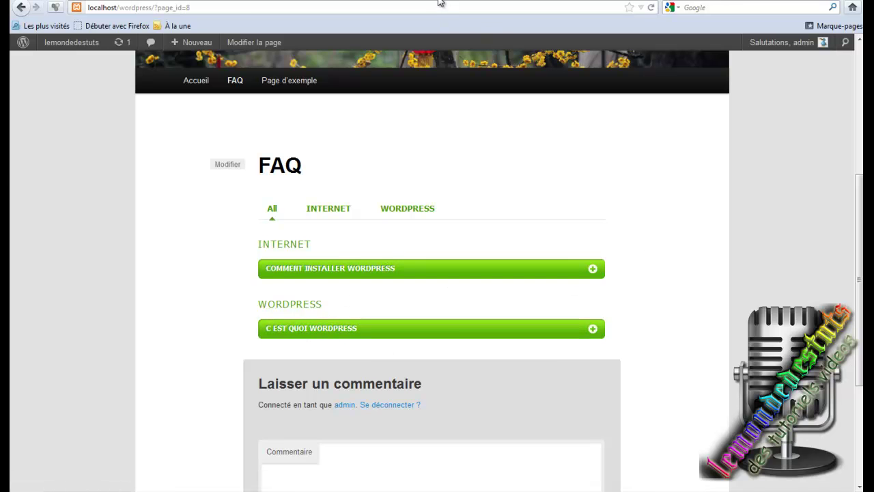
left_click(347, 0)
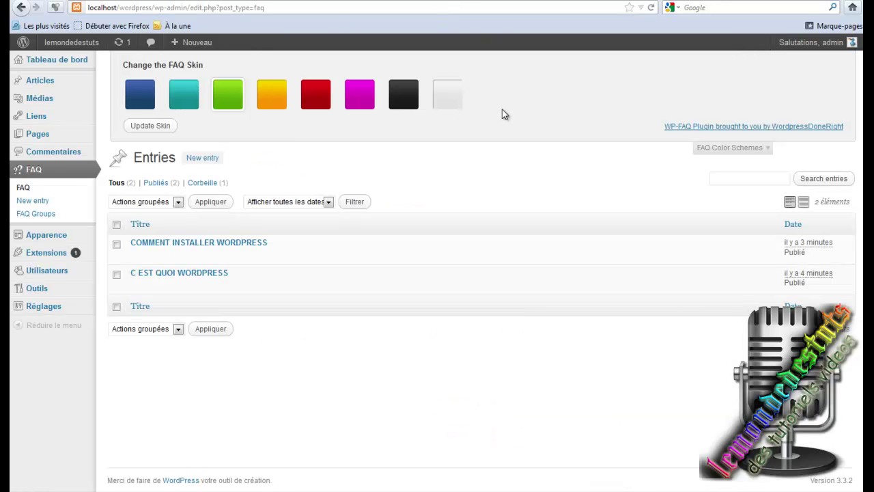